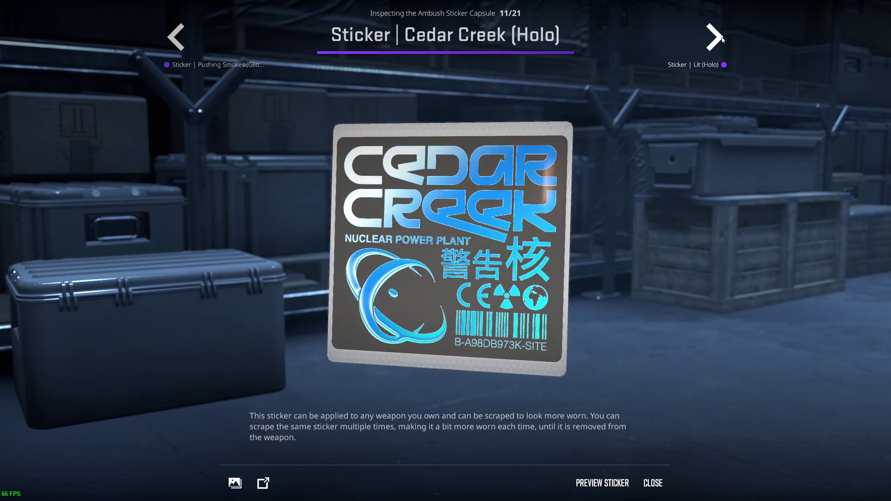
Step through Lit (Holo) and Loving Eyes (Holo) to the Try Hard (Holo) sticker
click(715, 37)
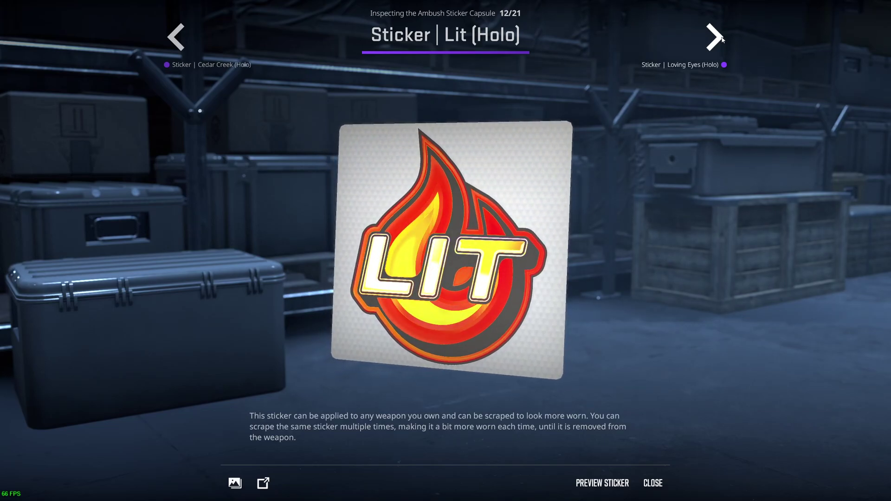
click(715, 38)
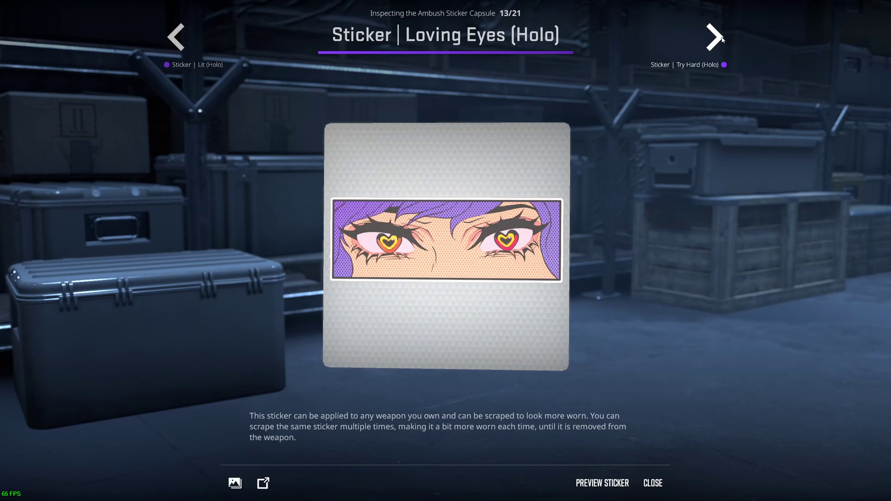
click(715, 37)
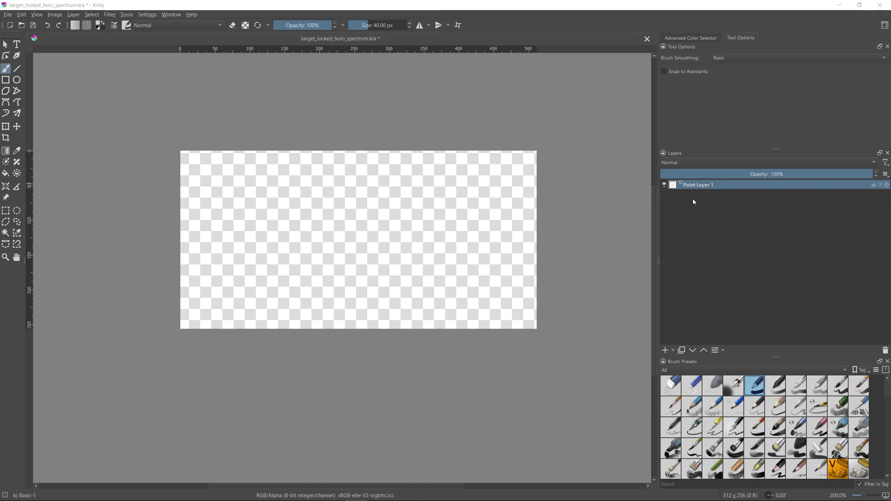
Rename Paint Layer 1 to Sky
double_click(702, 185)
text(Sky)
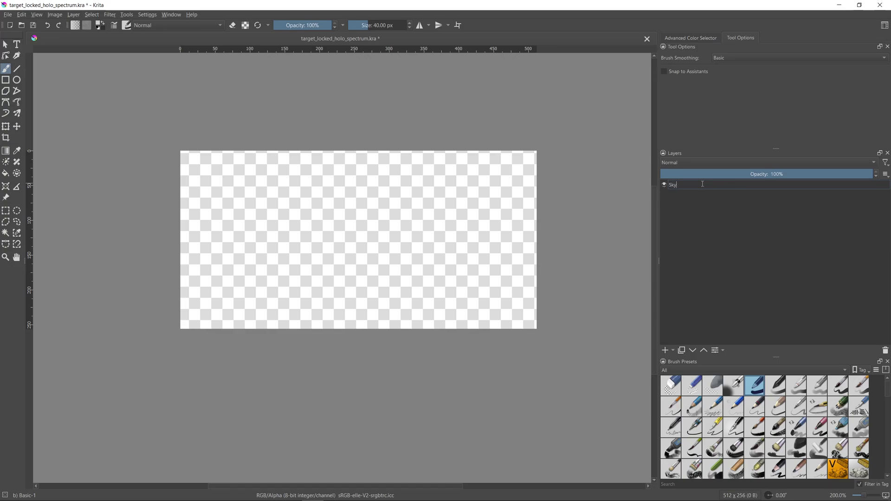
key(Return)
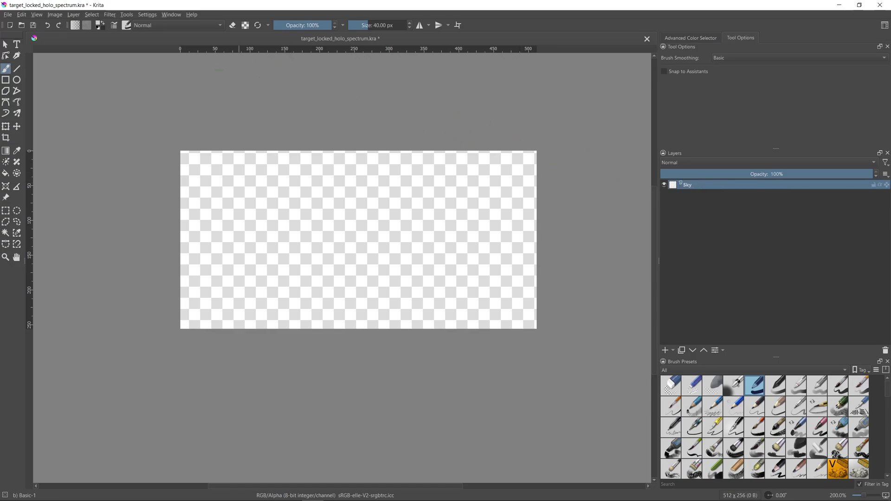
Build a custom gradient with extra colour stops, then discard it
click(75, 27)
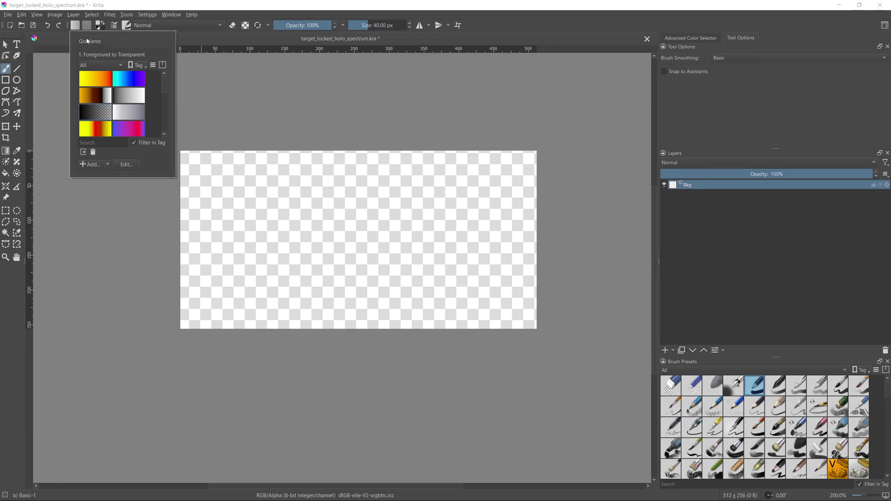
scroll(161, 80, down, 3)
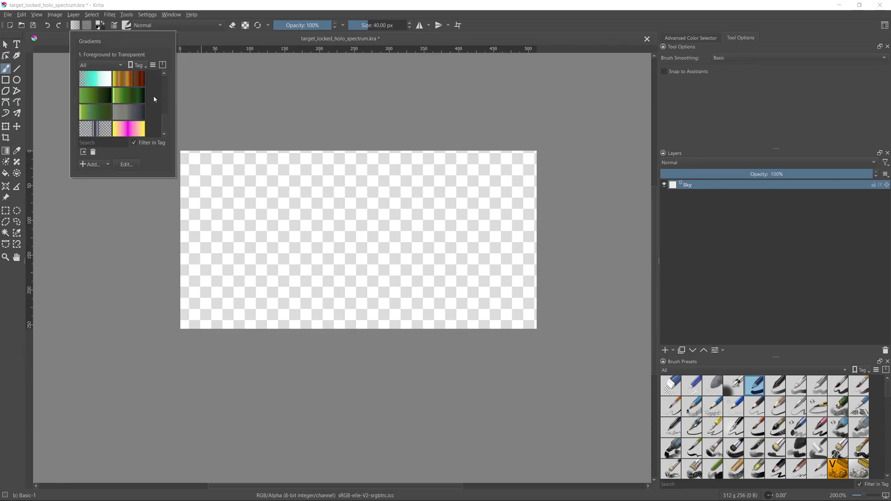
click(95, 164)
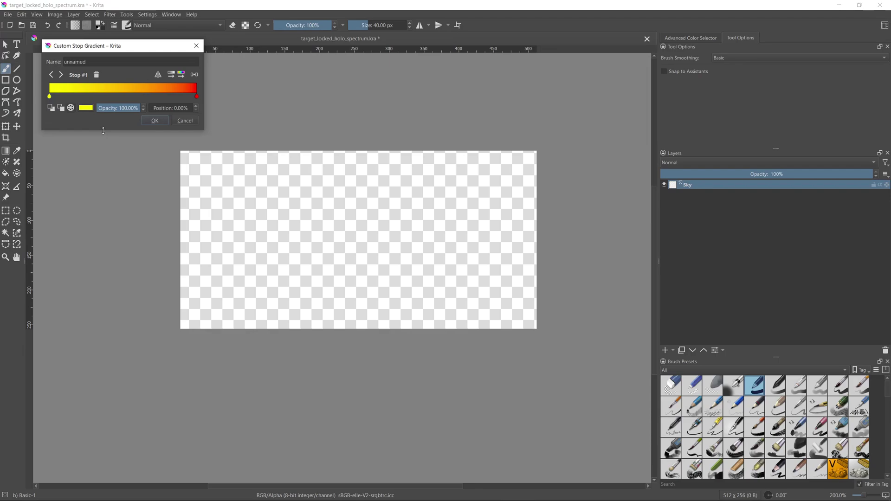
click(111, 92)
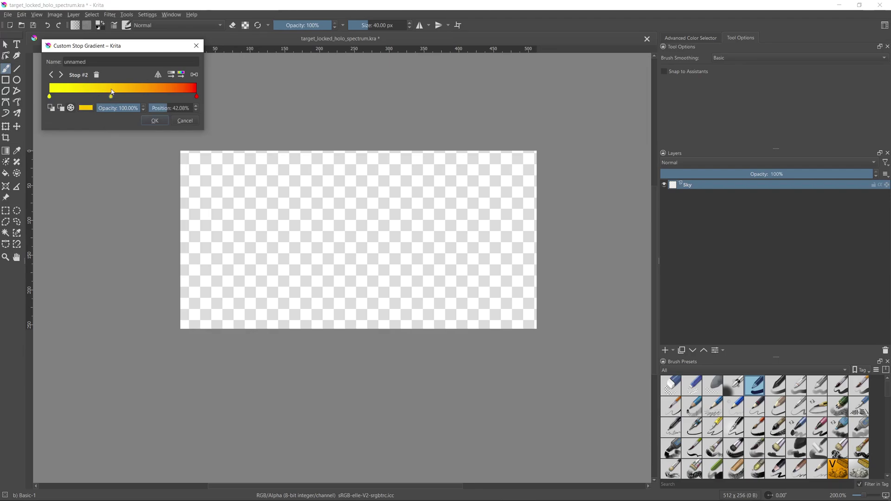
click(139, 92)
click(197, 96)
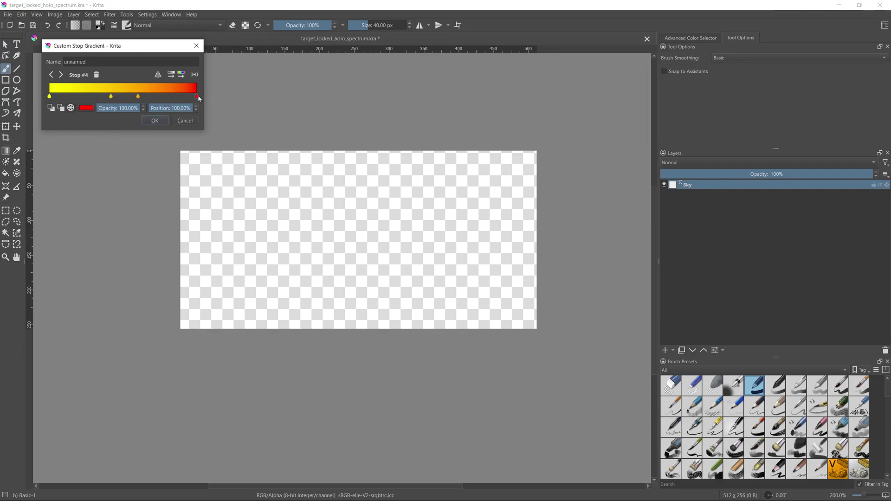
click(139, 95)
click(88, 108)
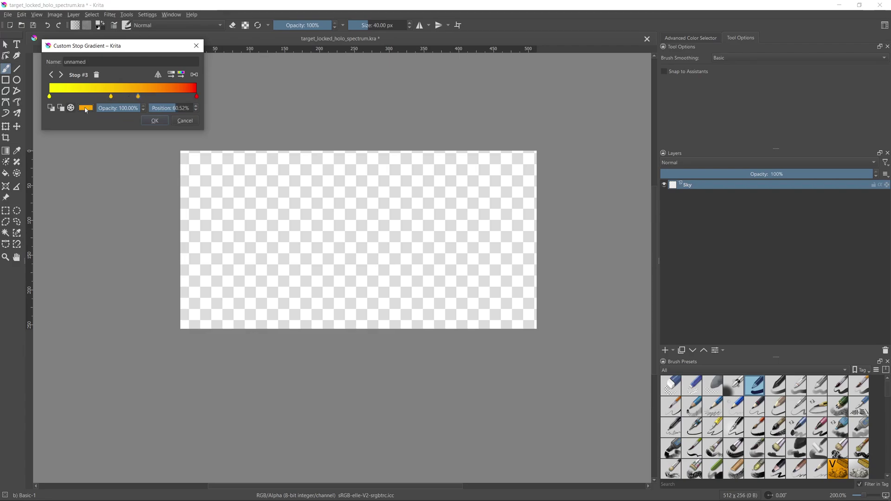
click(193, 177)
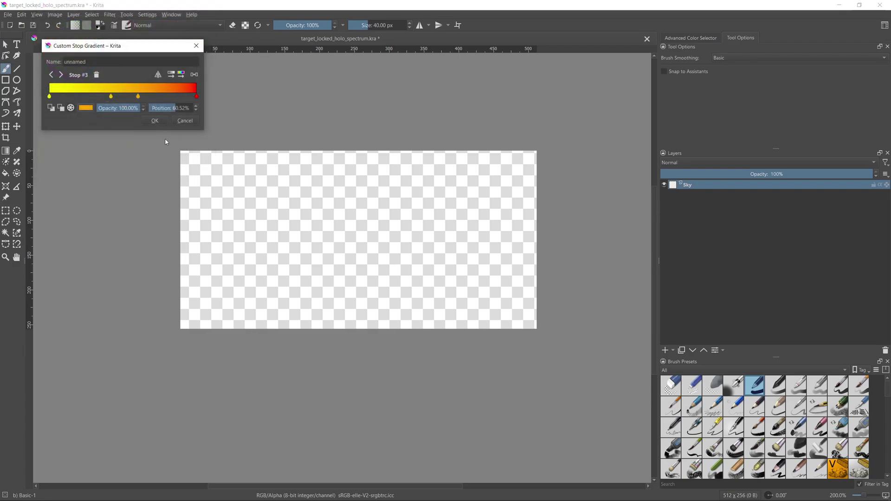
drag(105, 60, 48, 64)
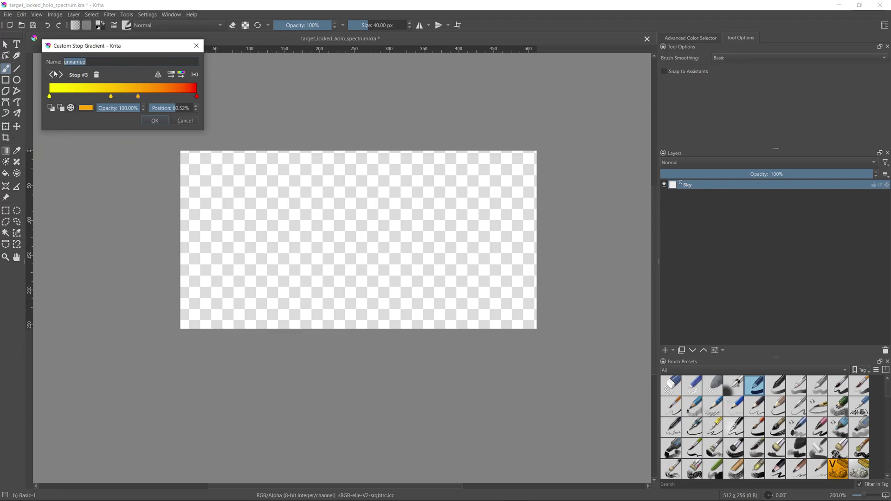
click(189, 121)
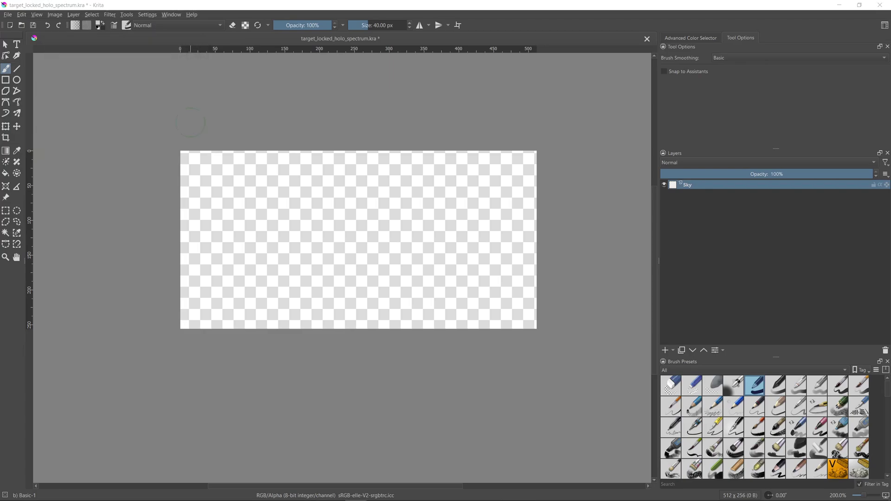
Fill the Sky layer left to right with a linear Blue_purple_Blue gradient
click(78, 28)
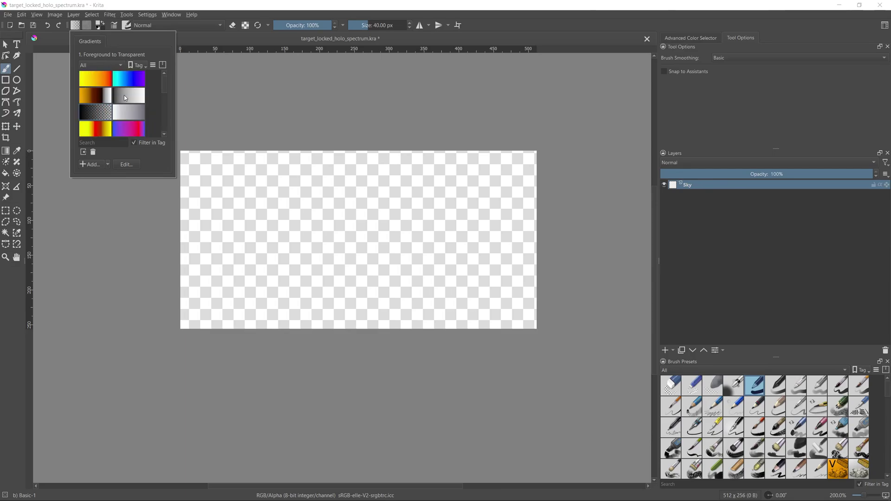
click(133, 129)
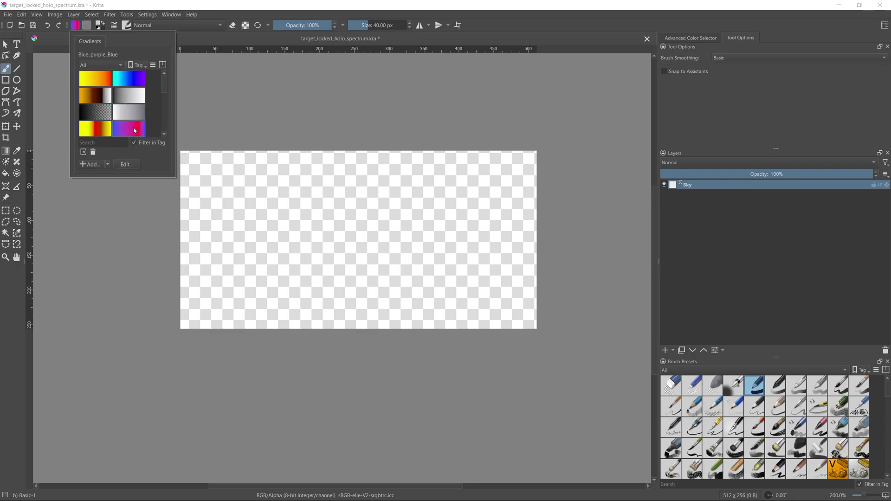
click(39, 116)
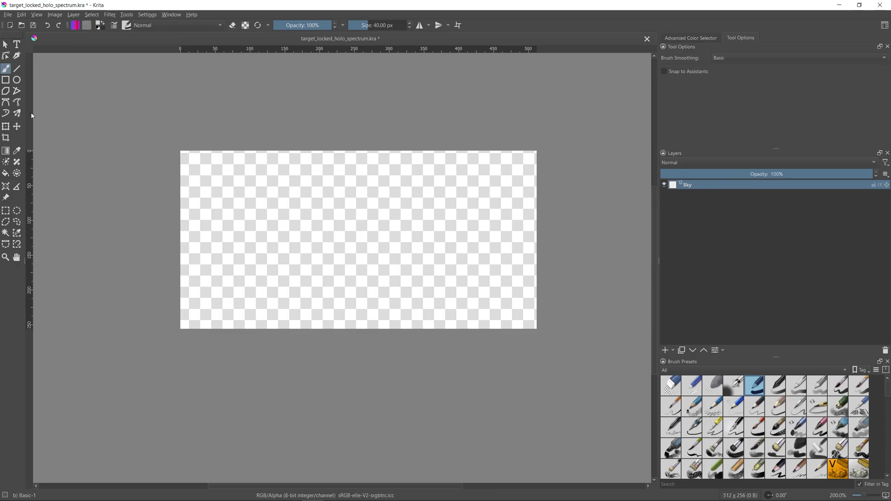
click(5, 151)
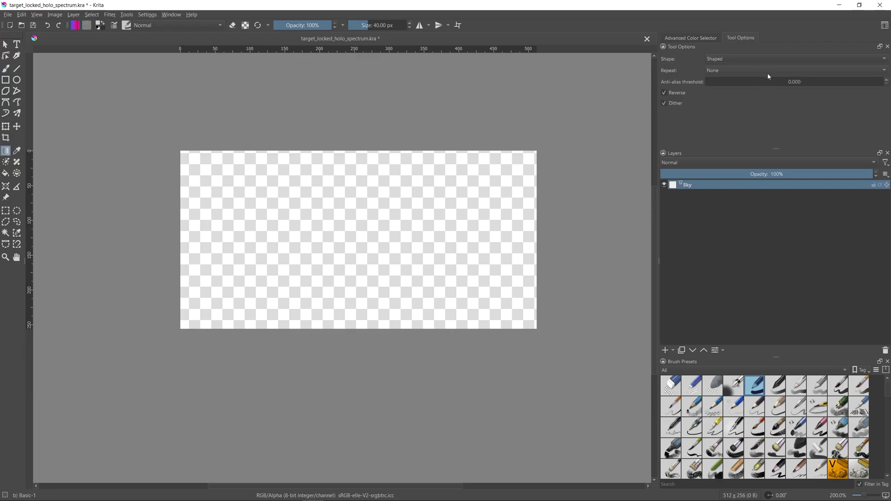
click(784, 60)
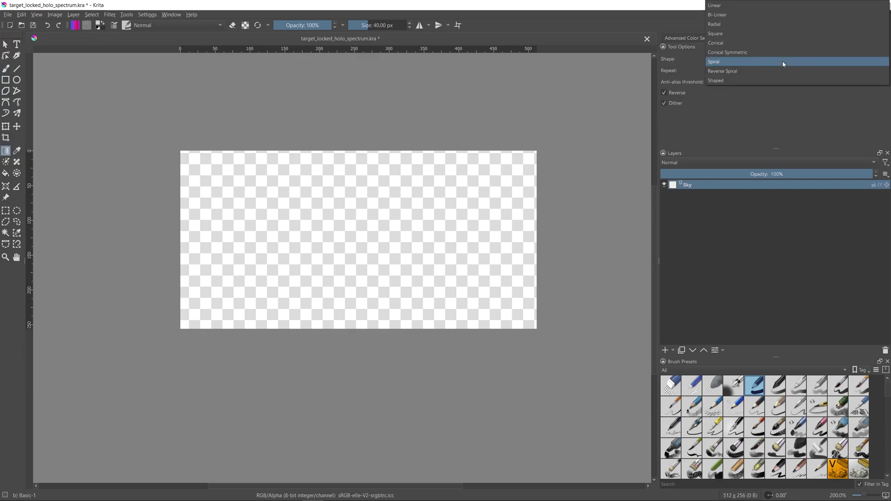
click(748, 6)
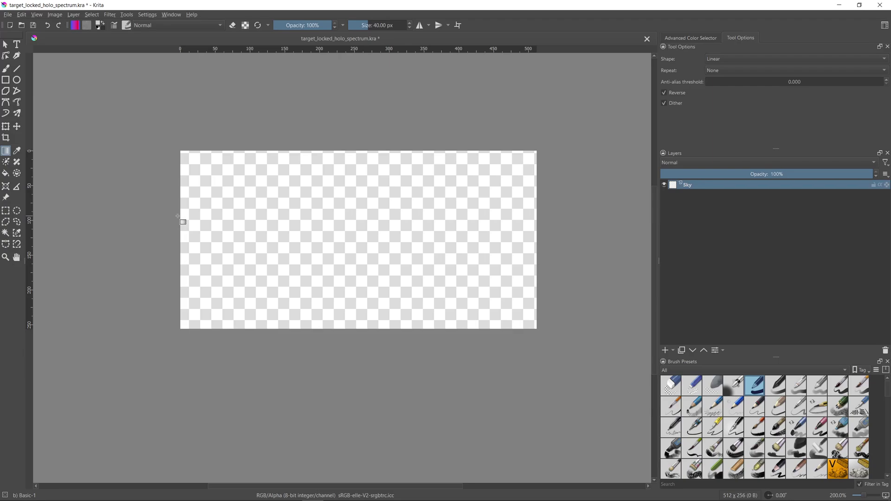
drag(178, 216, 538, 215)
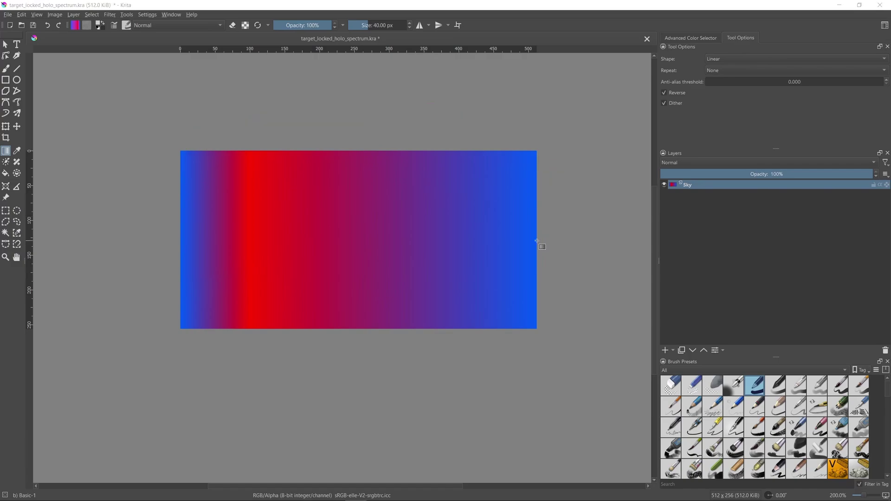
Add a new layer above Sky named eyes
click(665, 350)
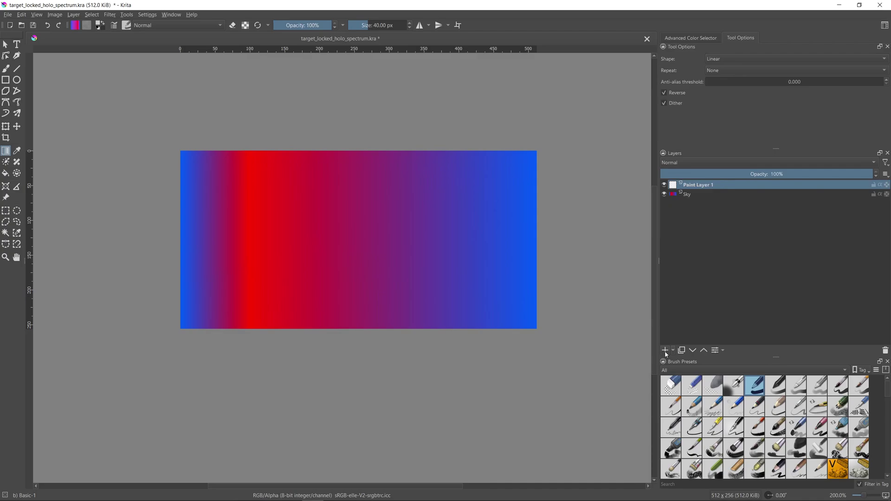
double_click(694, 184)
text(eyes)
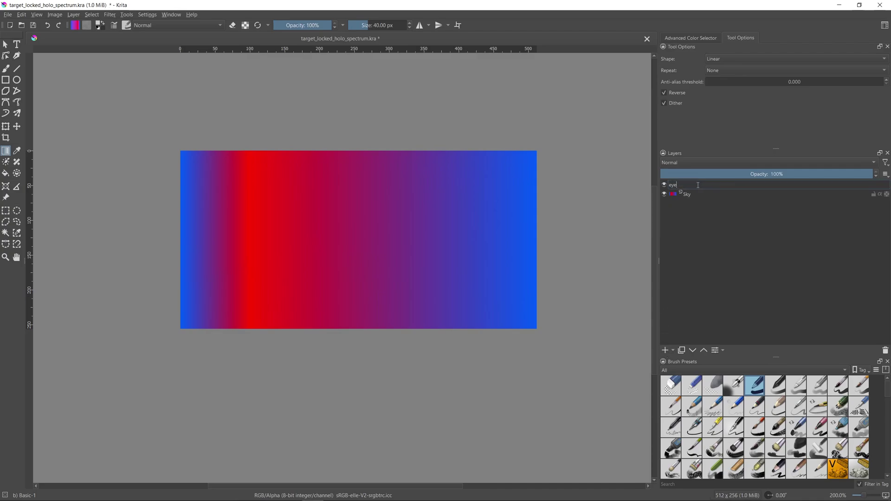
key(Return)
Select the canvas's lower band and fill it with a horizontal Yellow_pink_yellow gradient
click(6, 210)
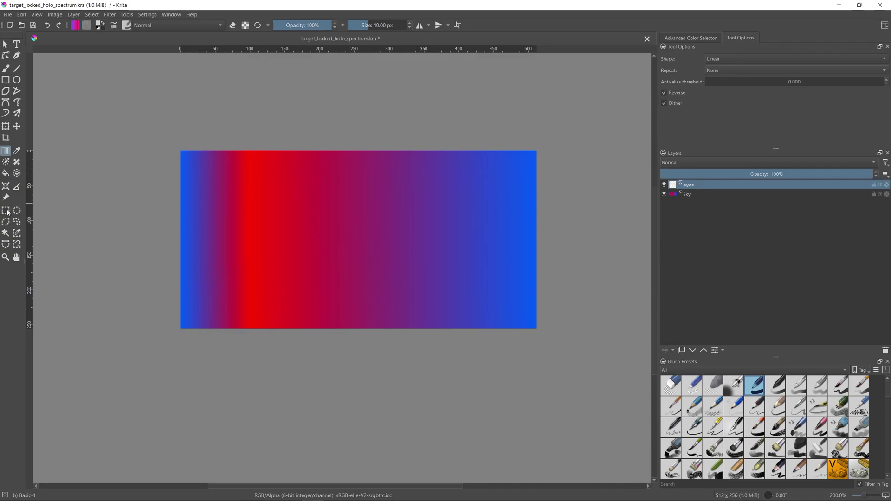
drag(165, 269, 557, 356)
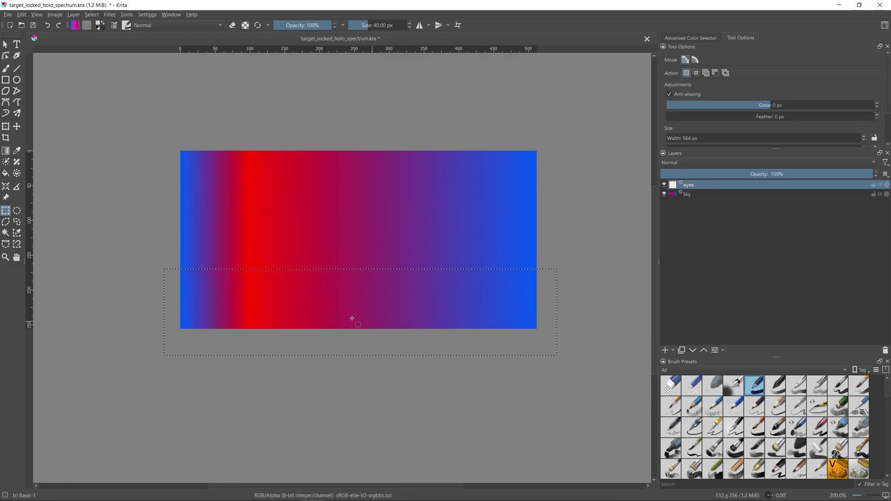
click(75, 25)
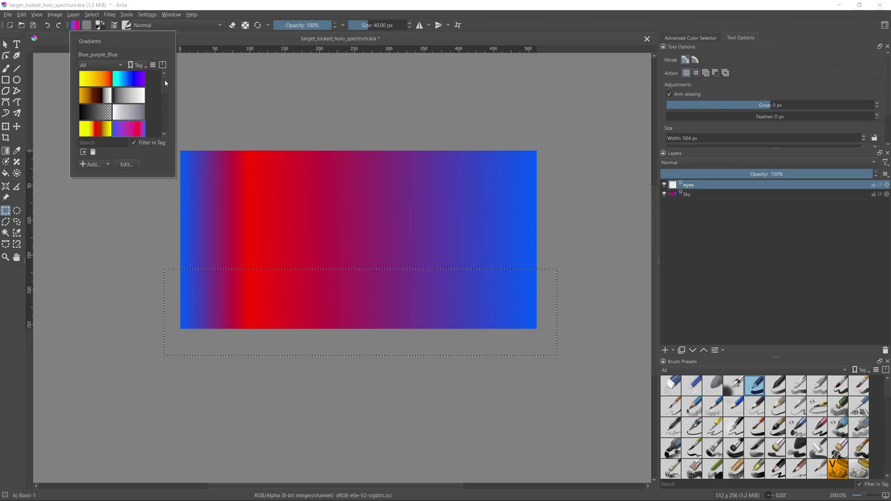
scroll(164, 80, down, 4)
click(137, 133)
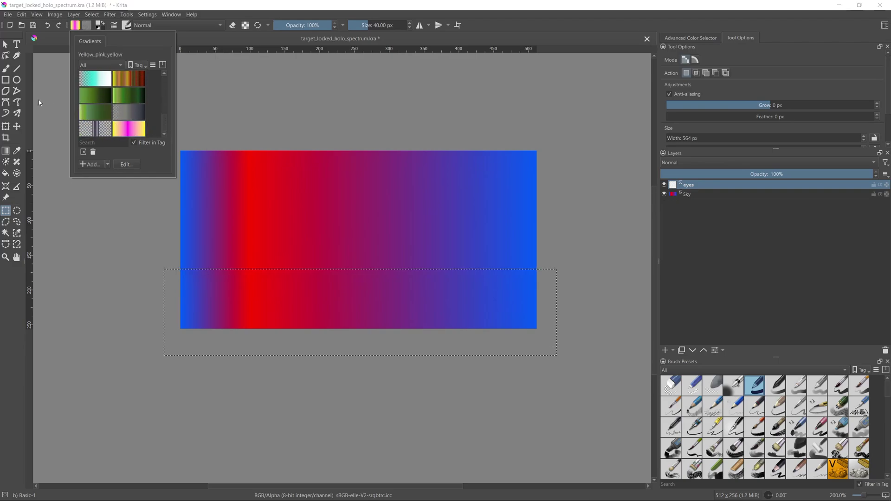
click(47, 41)
click(6, 150)
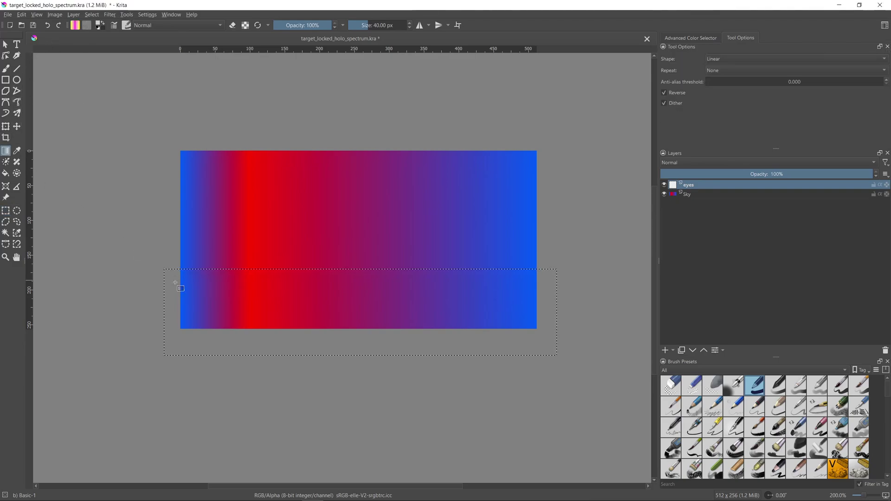
drag(166, 302, 387, 307)
drag(531, 299, 532, 301)
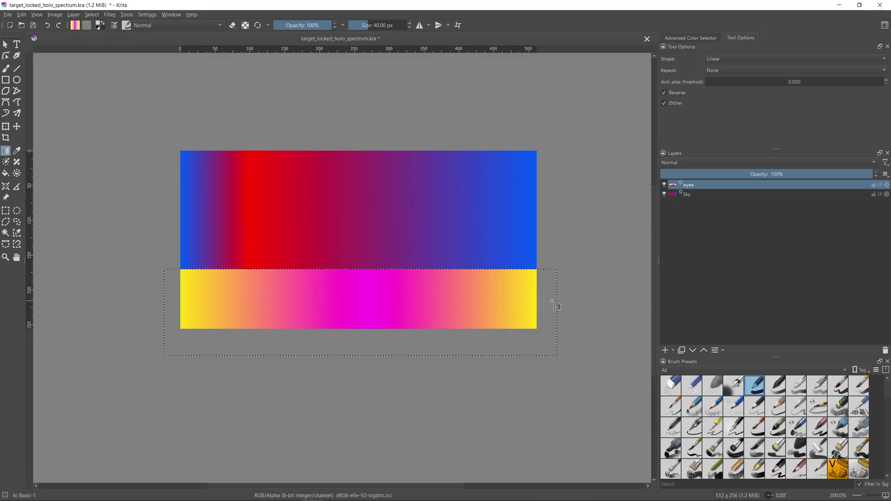
Export the image in TGA format as target_locked_holo_spectrum.tga
click(7, 15)
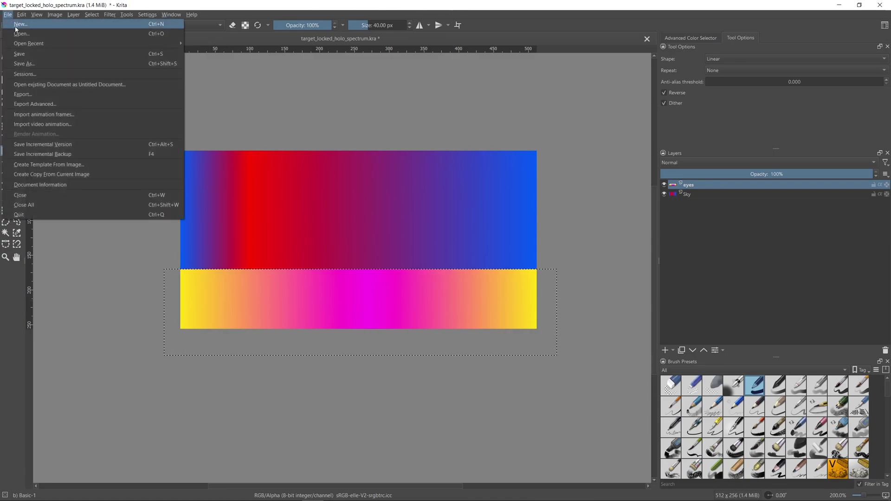
click(31, 94)
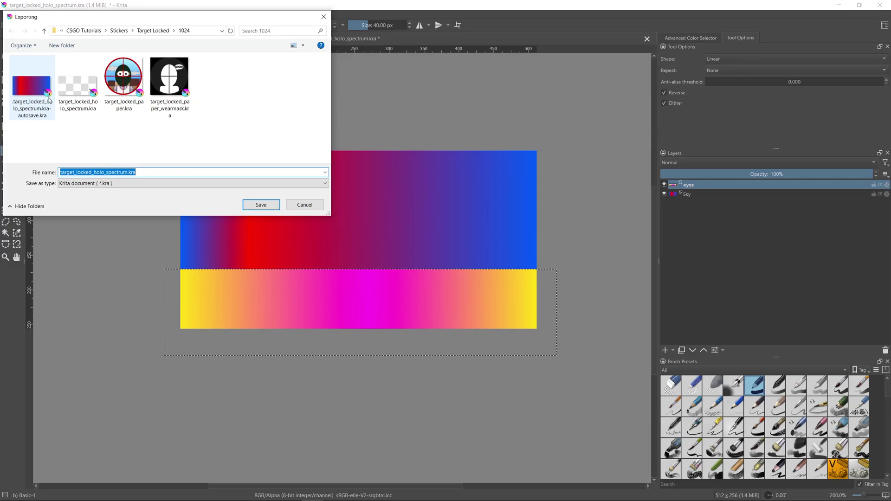
click(116, 184)
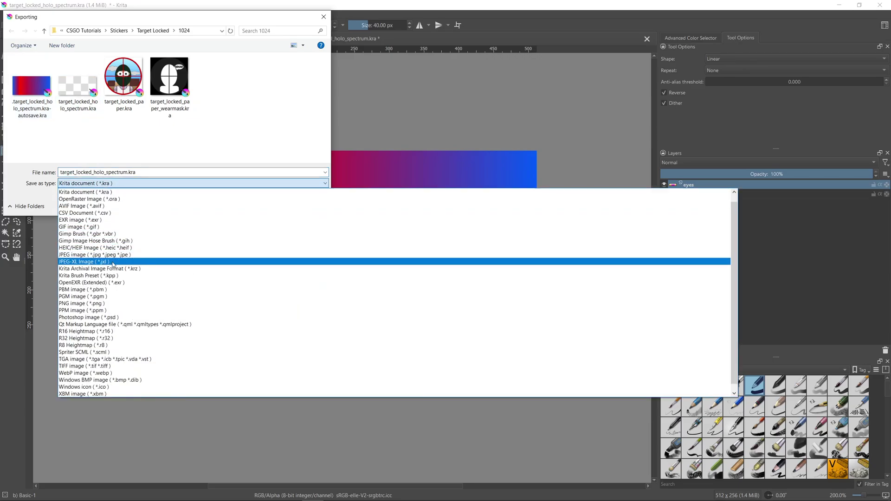
click(107, 359)
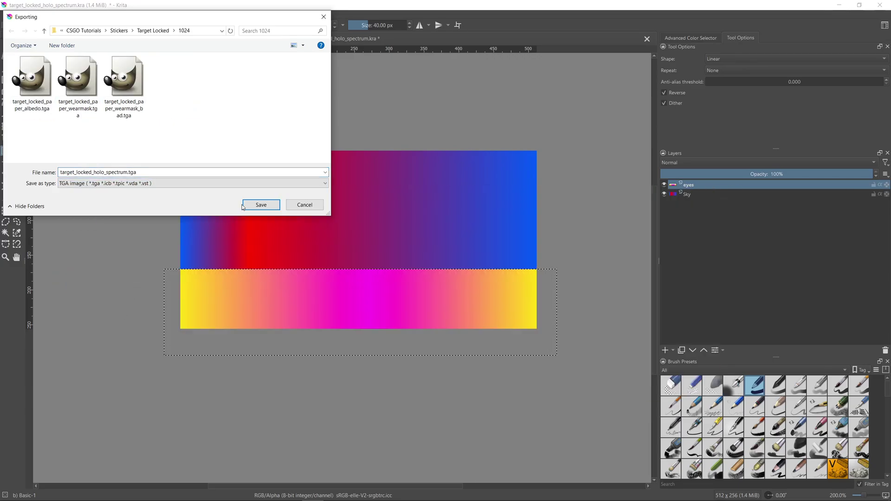
click(262, 202)
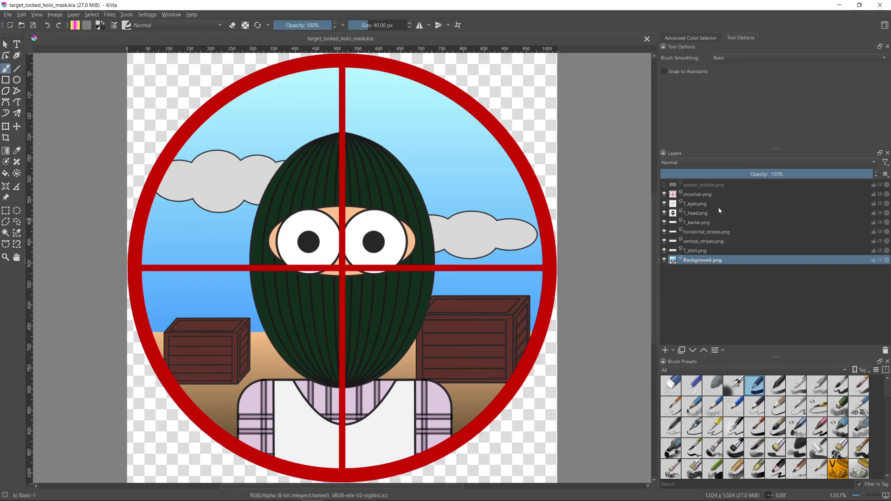
Group all nine artwork layers with Quick Group and name the group Albedo
shift+click(723, 185)
right_click(722, 186)
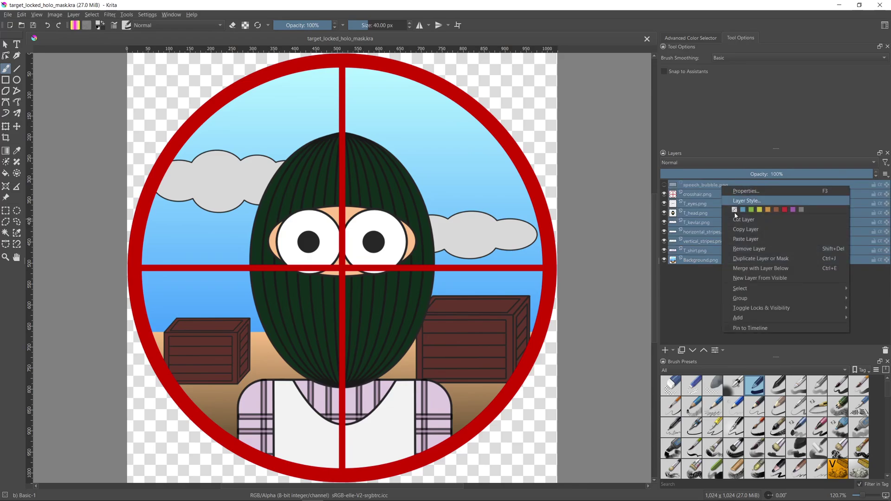
mouse_move(768, 298)
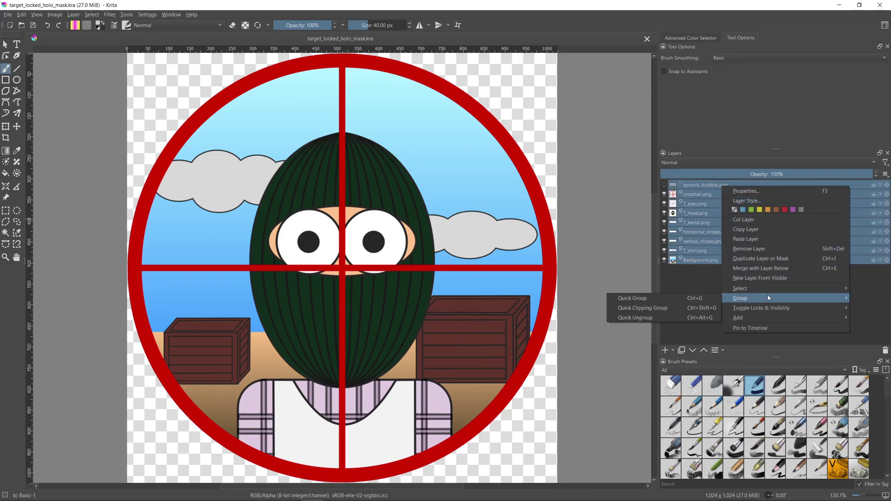
click(685, 298)
double_click(699, 186)
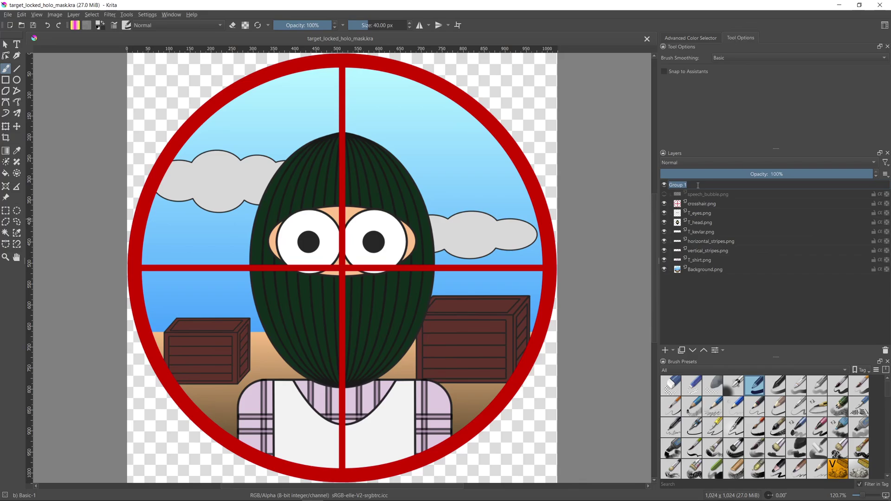
text(Albedo)
key(Return)
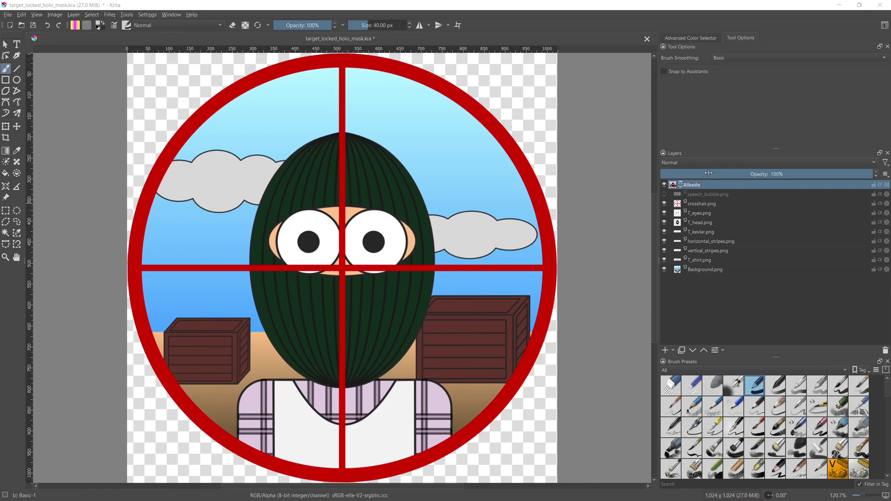
Add a new paint layer named Red
click(665, 350)
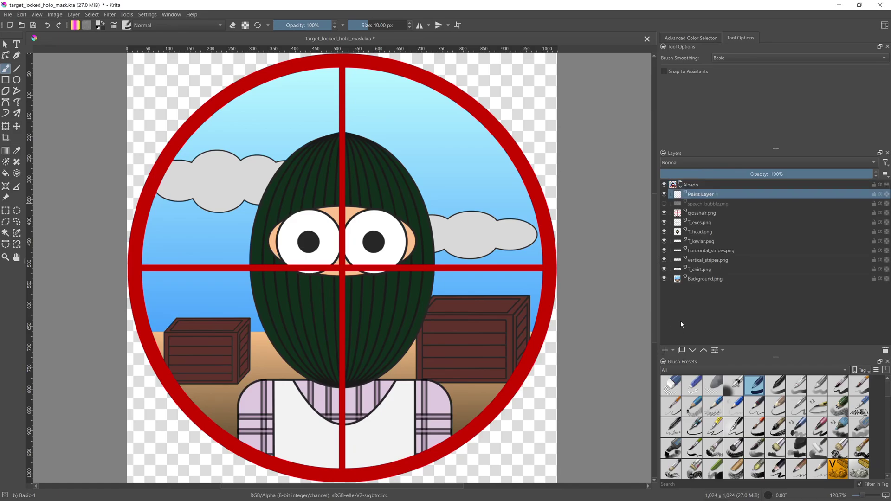
double_click(708, 197)
text(Red)
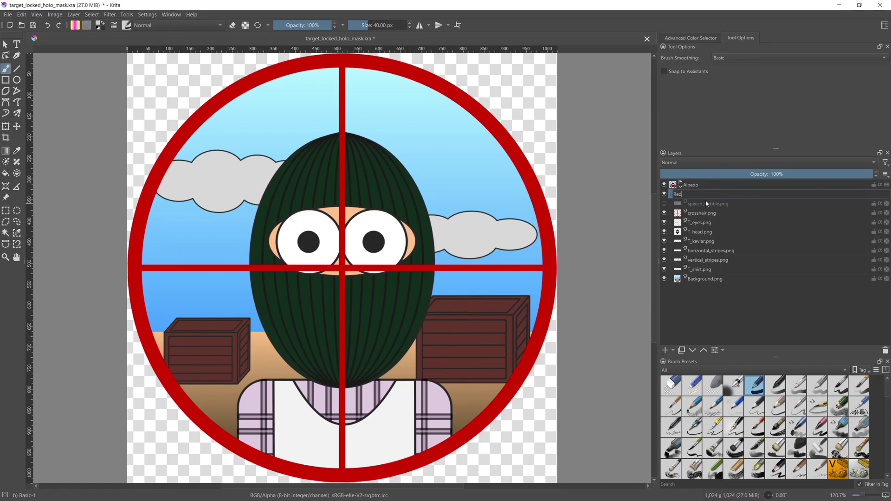
key(Return)
Move Red above Albedo and wrap it in its own group named Mask
drag(693, 196, 699, 184)
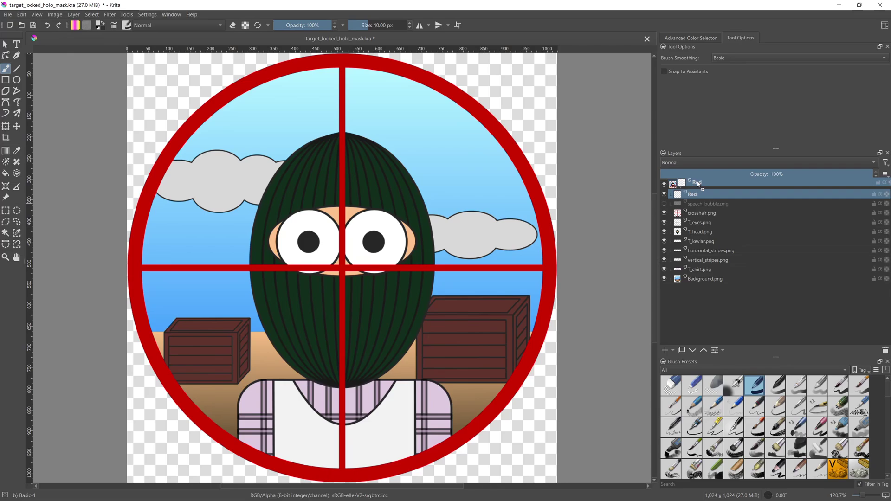
right_click(698, 187)
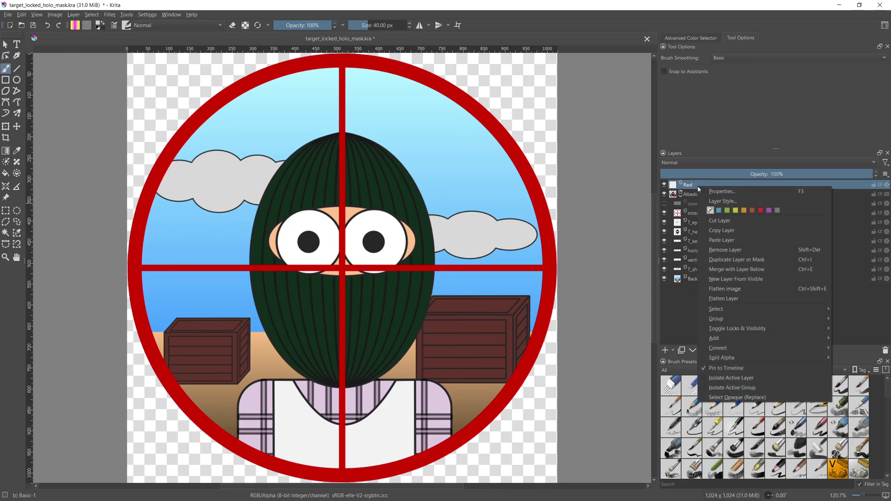
mouse_move(710, 322)
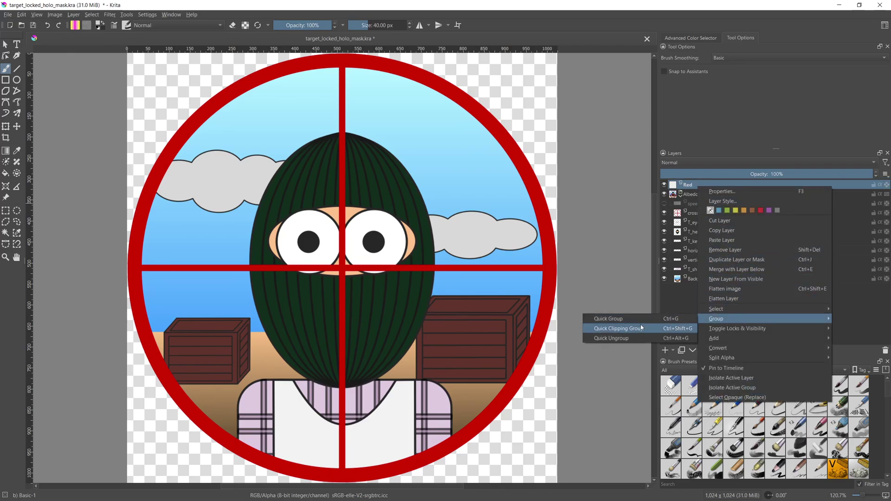
click(609, 319)
double_click(695, 184)
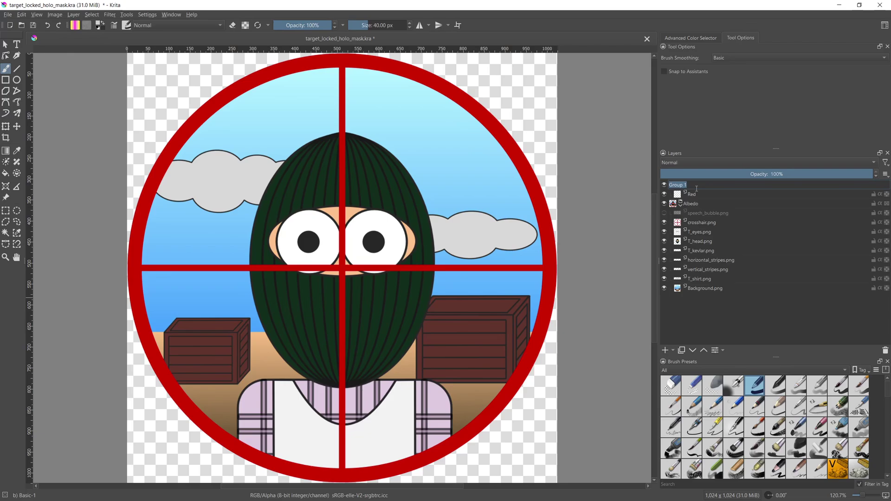
text(Mask)
key(Return)
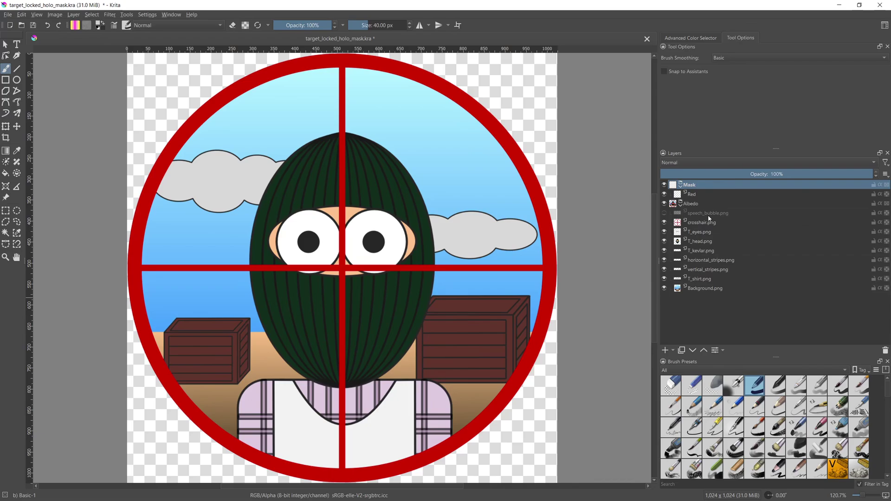
Turn off the Red layer's Green and Blue channels, leaving Red and Alpha active
right_click(703, 192)
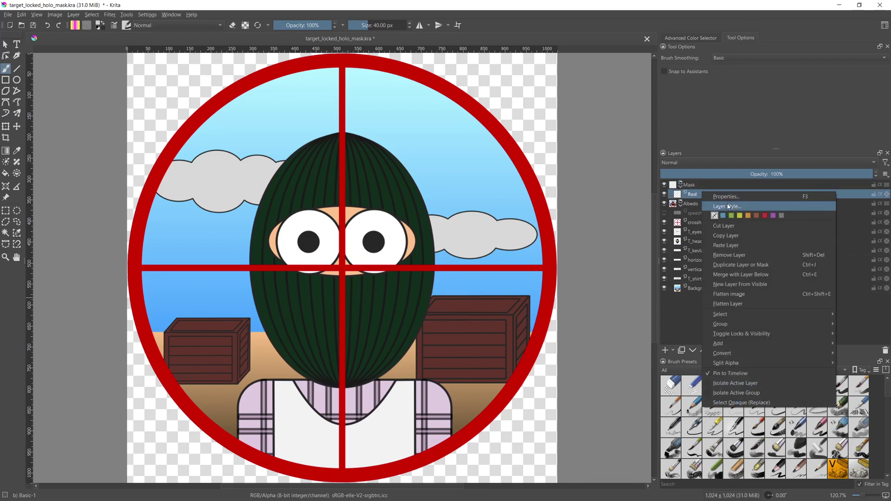
click(692, 305)
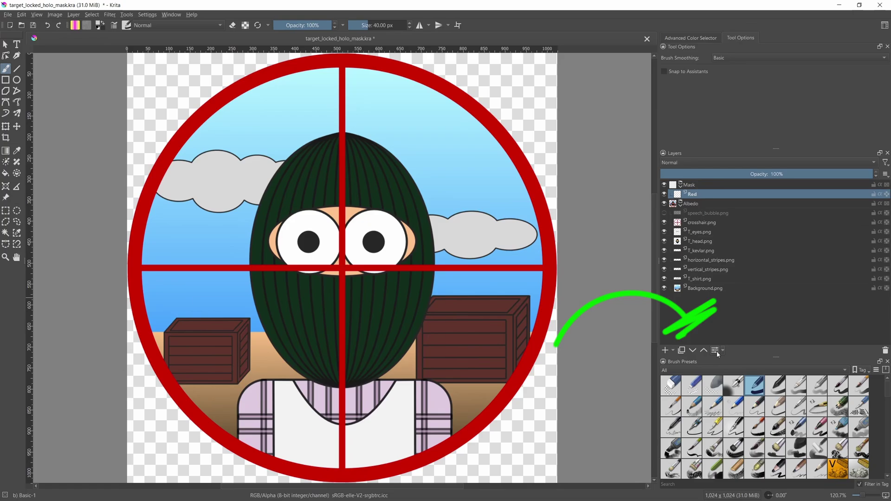
click(716, 352)
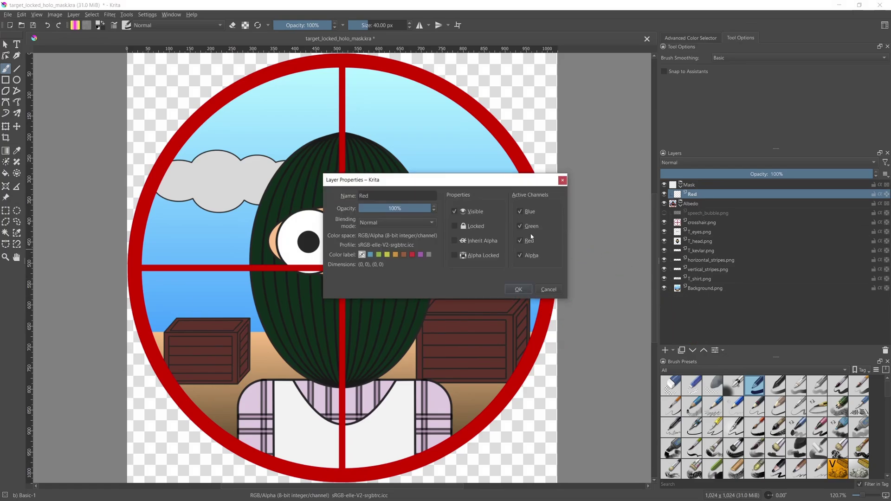
click(519, 226)
click(520, 212)
click(527, 291)
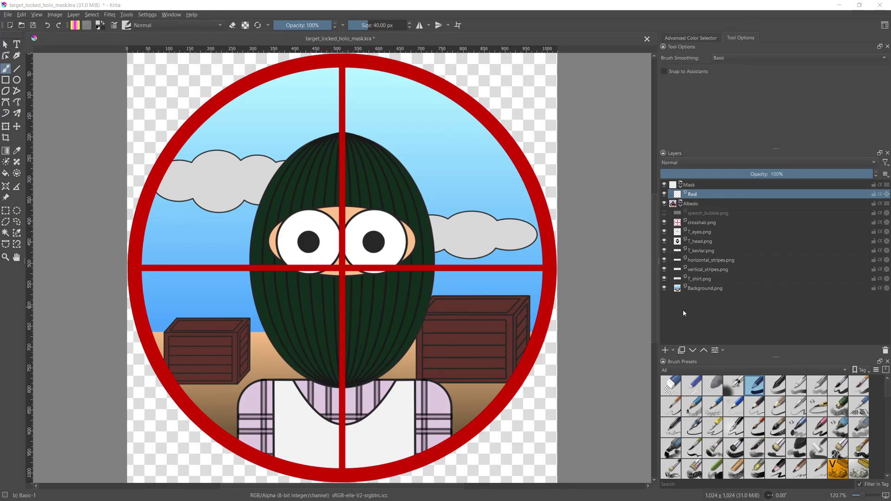
Select the whole light sky on Background.png with similar-colour selection, down to the crates
click(712, 290)
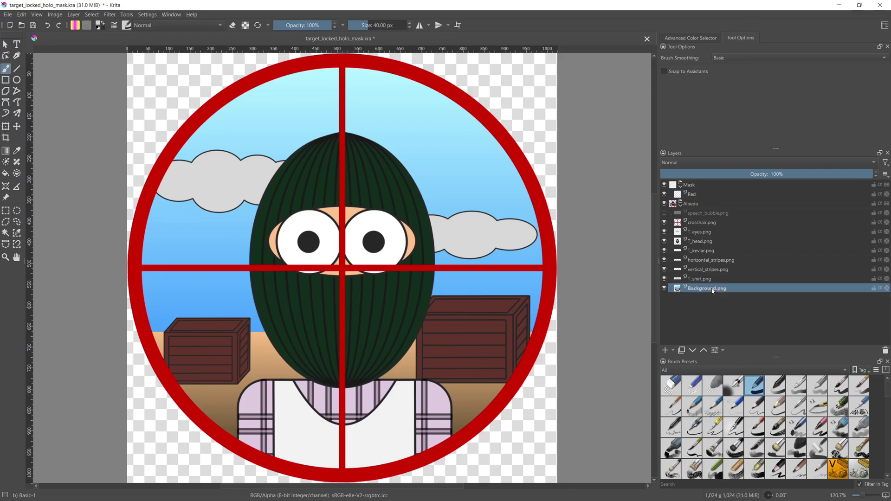
click(16, 233)
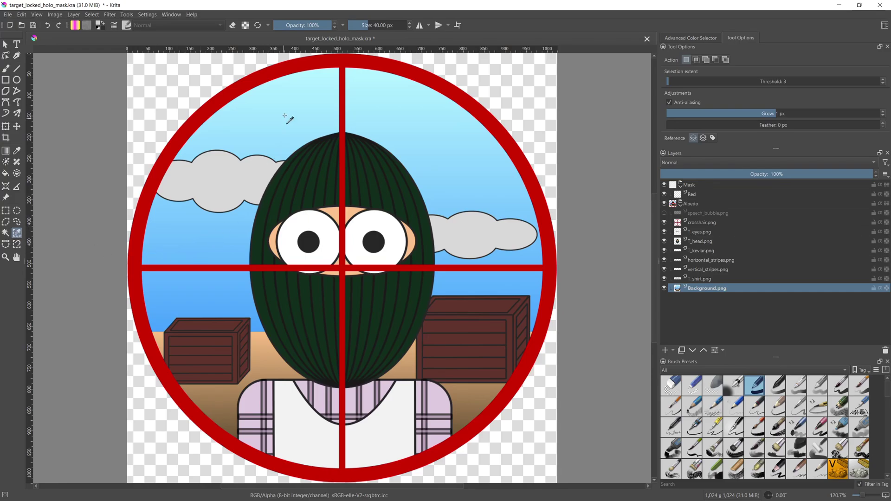
click(292, 101)
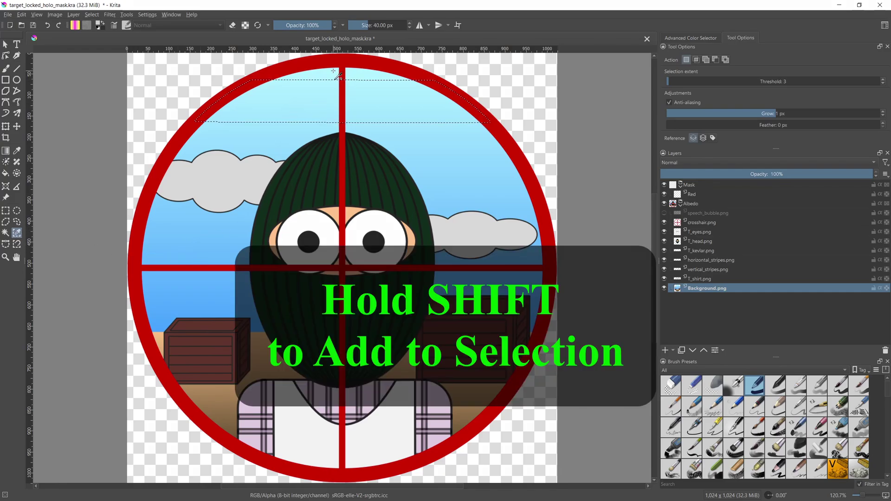
shift+click(416, 139)
shift+click(478, 199)
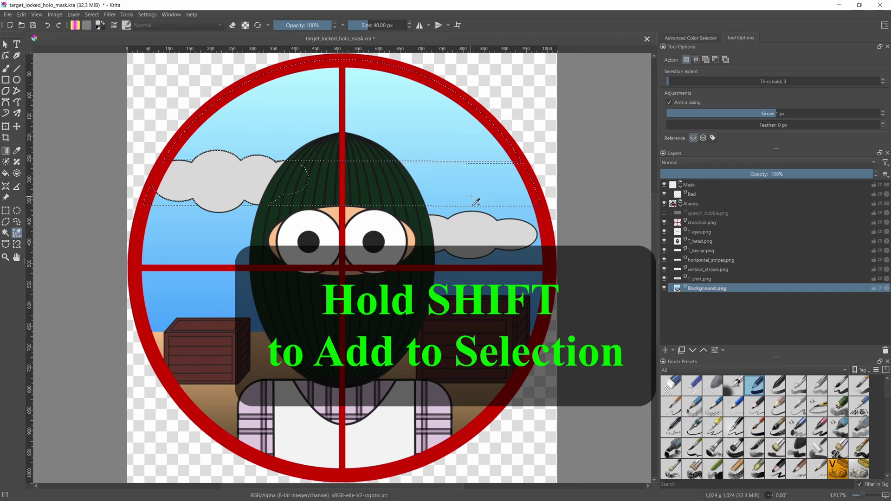
shift+click(218, 226)
shift+click(511, 260)
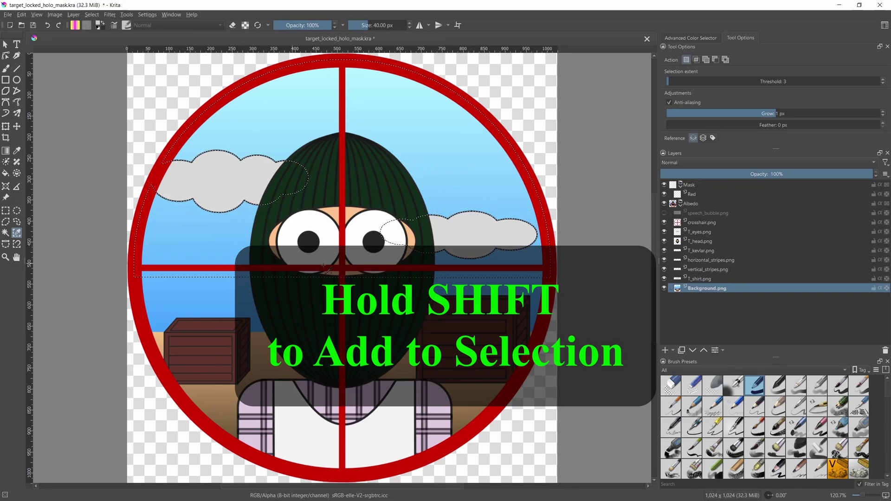
shift+click(537, 317)
shift+click(232, 307)
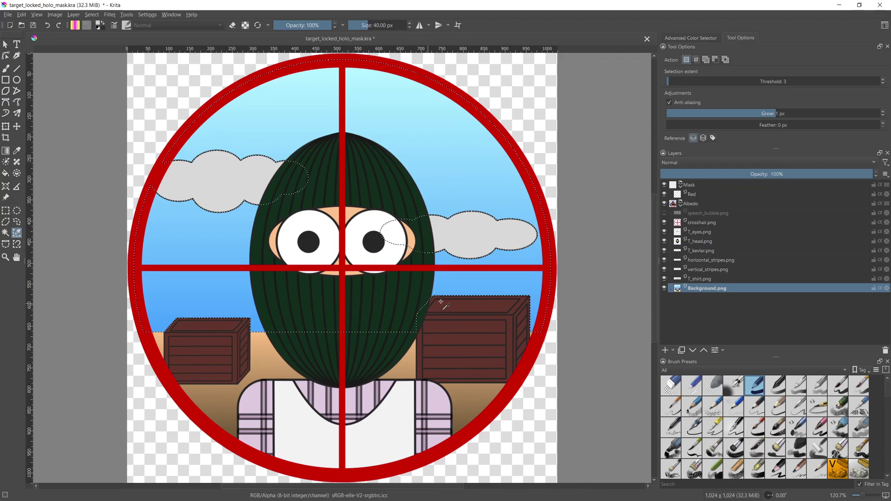
Fill the sky selection with white on the Red layer, then hide the Albedo group
click(693, 195)
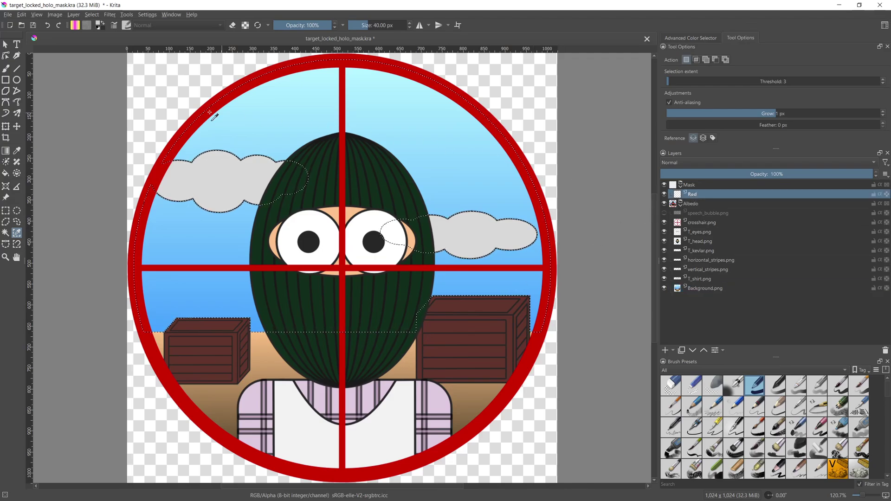
click(5, 173)
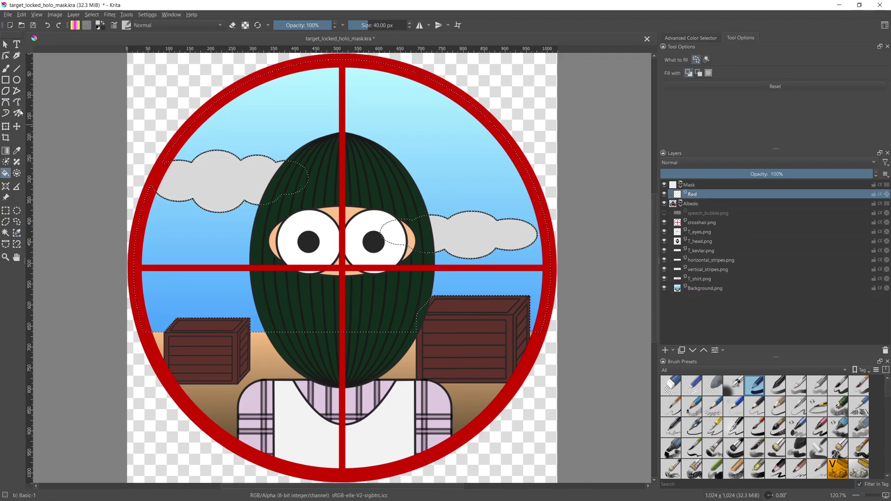
click(98, 25)
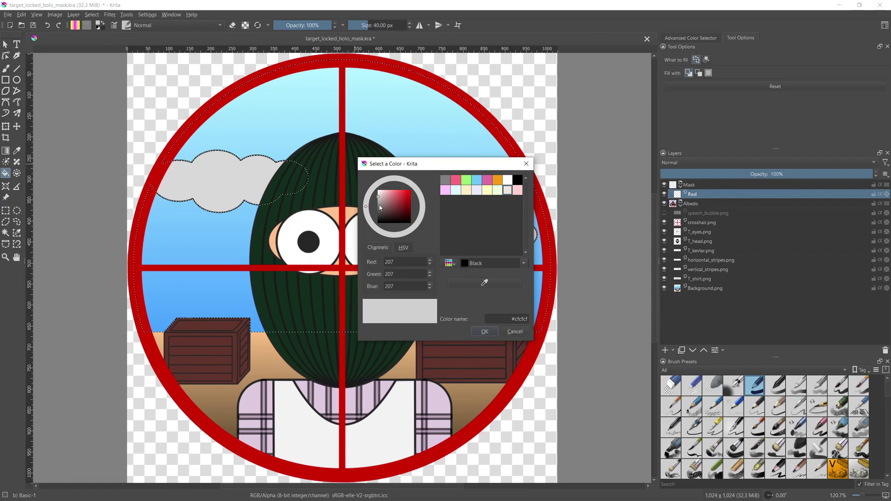
drag(392, 209, 378, 190)
click(485, 331)
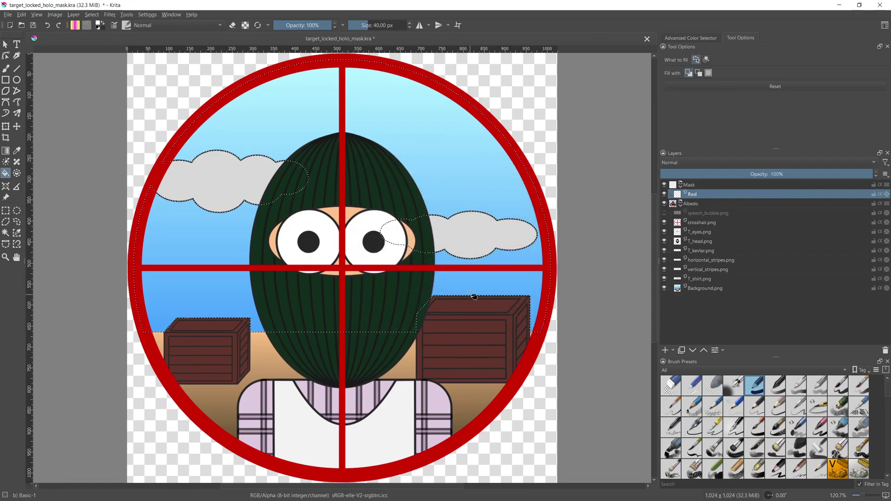
click(298, 133)
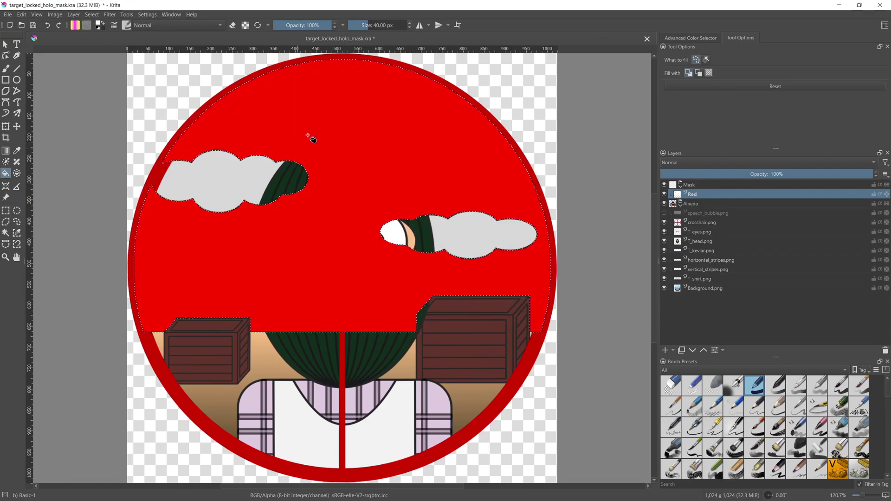
click(665, 204)
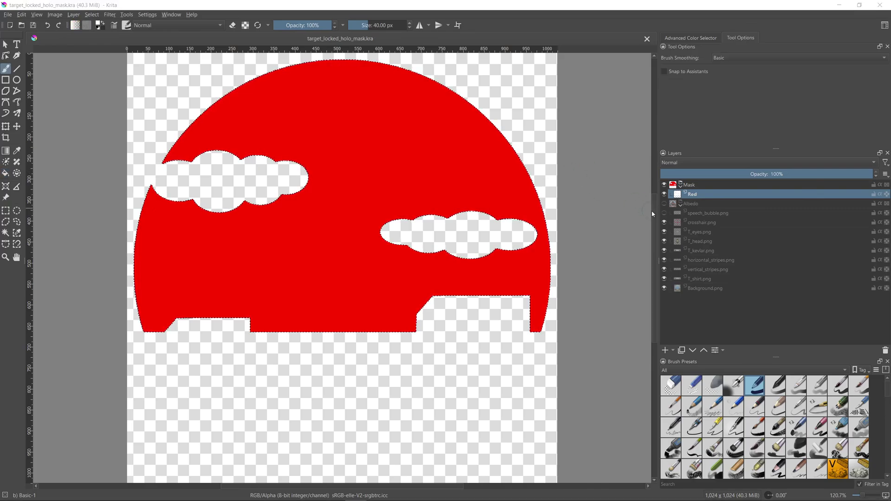
Show Albedo, hide Mask, clear the selection, and merge T_head.png through T_shirt.png into one layer
key(b)
click(664, 204)
click(664, 184)
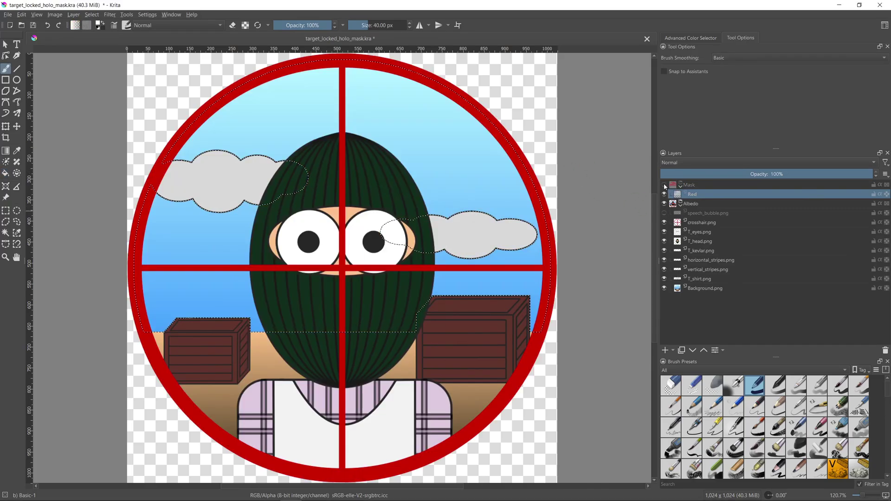
key(ctrl+shift+a)
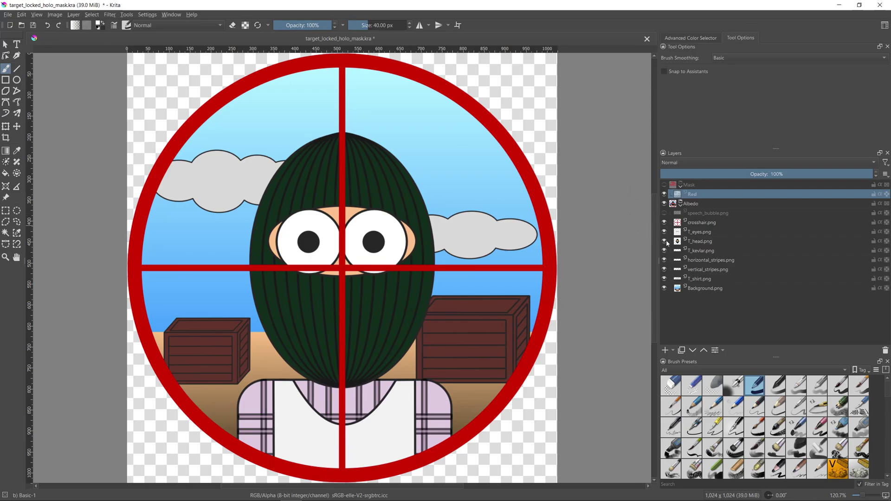
click(704, 244)
shift+click(709, 279)
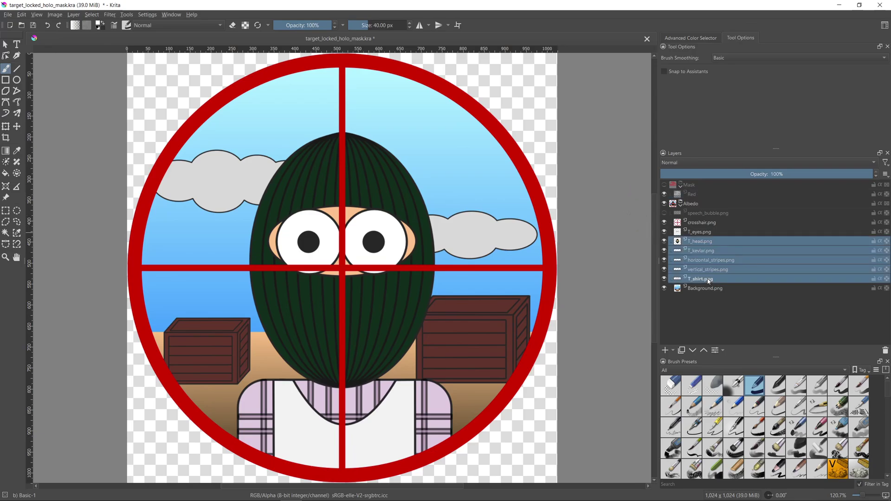
right_click(709, 242)
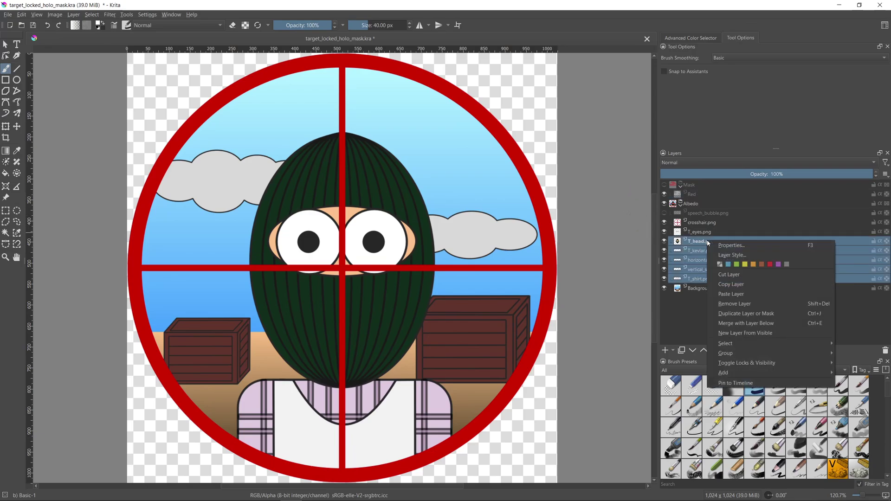
click(761, 323)
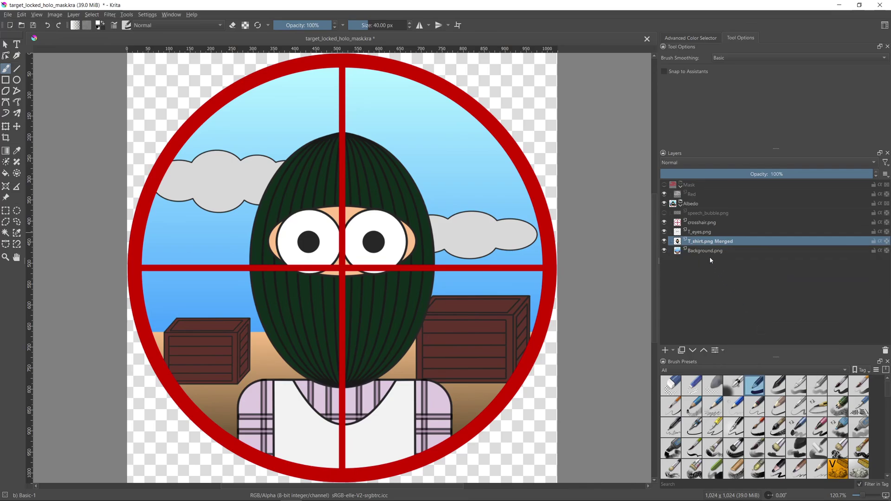
Select the character by similar colour and fill the head-and-shoulders silhouette black on Red
click(16, 232)
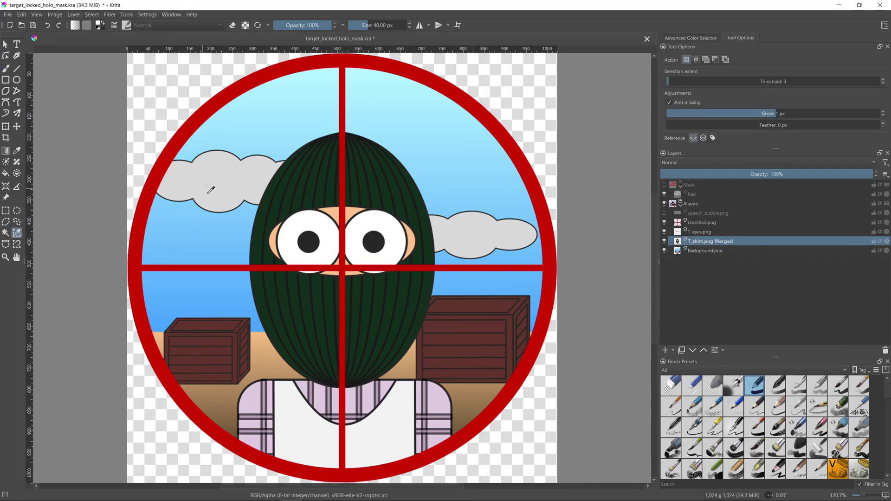
click(243, 124)
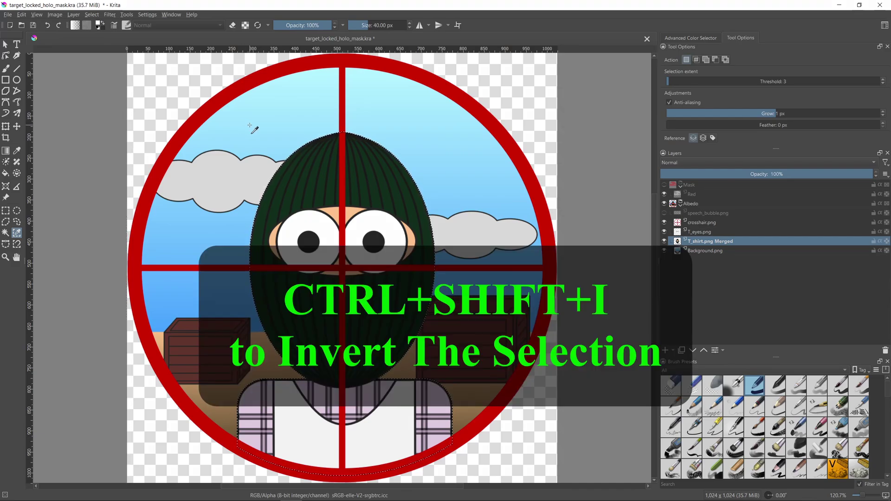
click(5, 172)
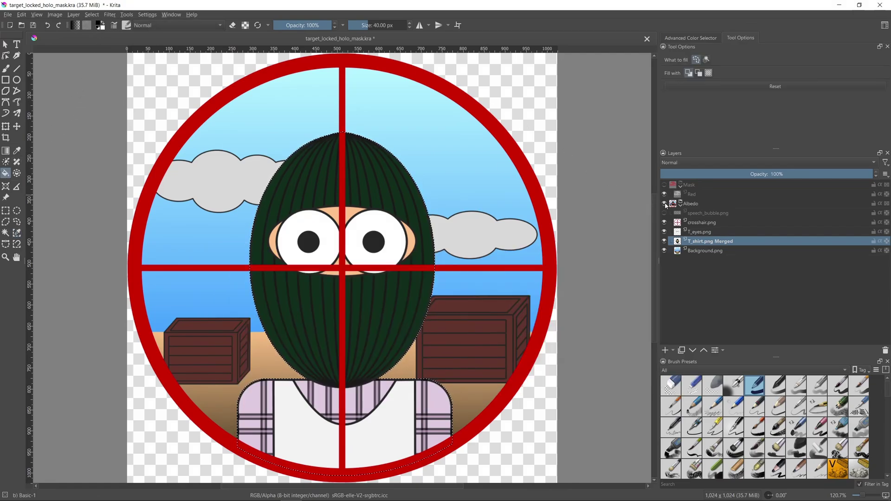
click(665, 204)
click(664, 186)
click(690, 193)
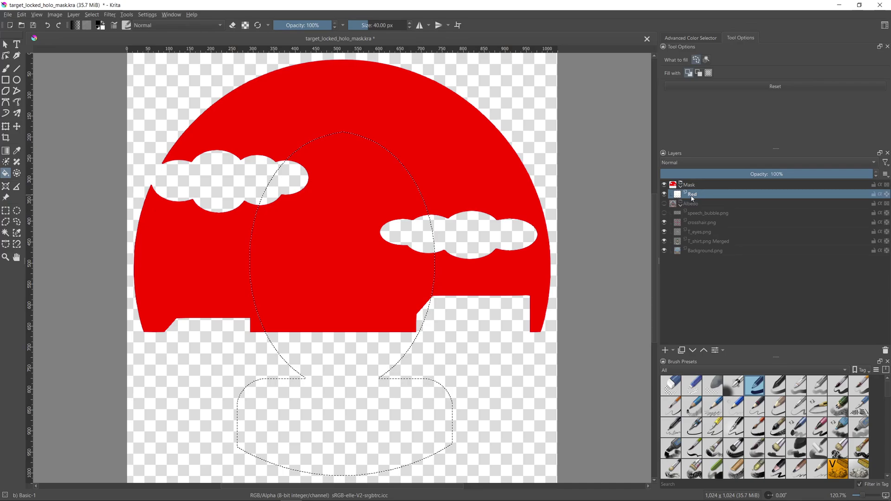
click(405, 202)
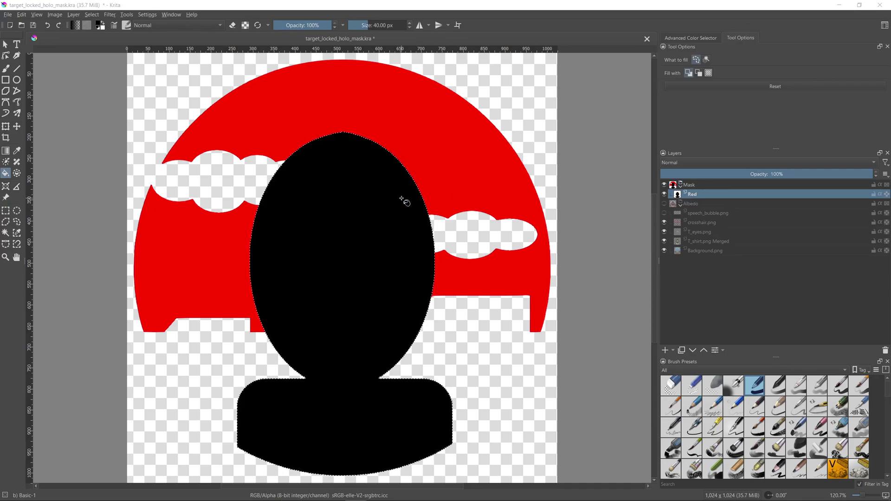
Select the eyes on T_eyes.png and fill them red on the Red layer
click(664, 185)
click(664, 203)
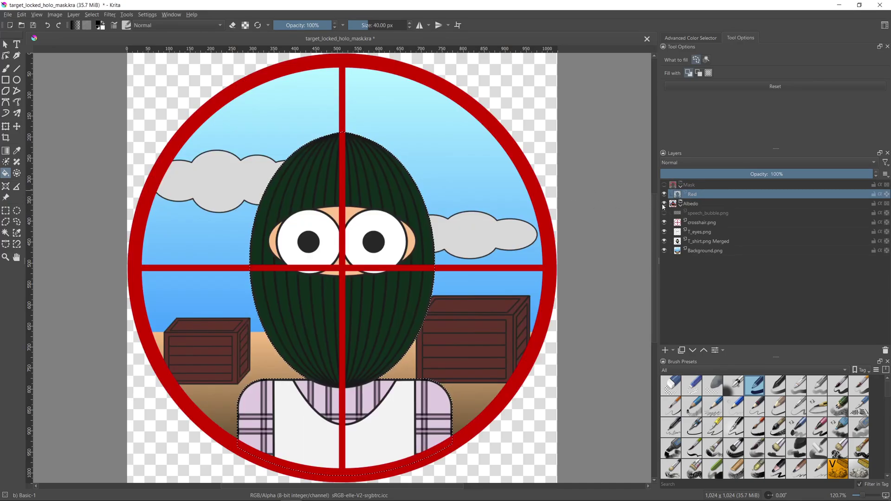
click(700, 231)
click(16, 232)
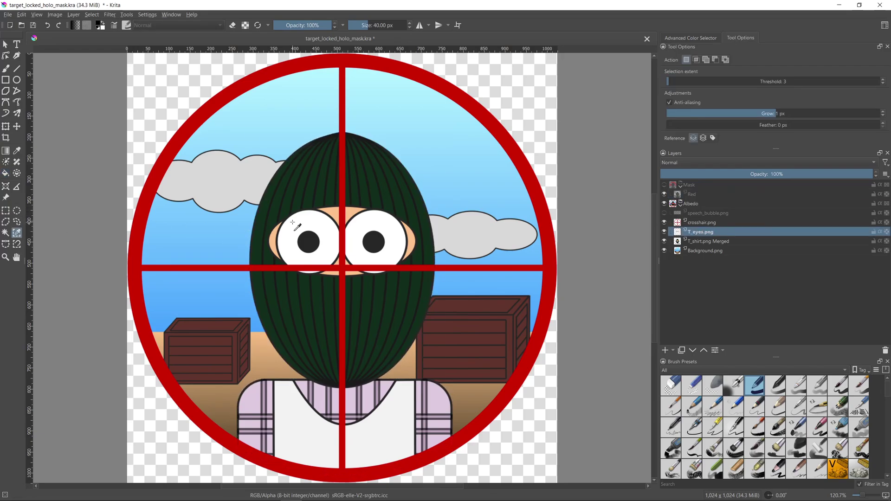
click(6, 173)
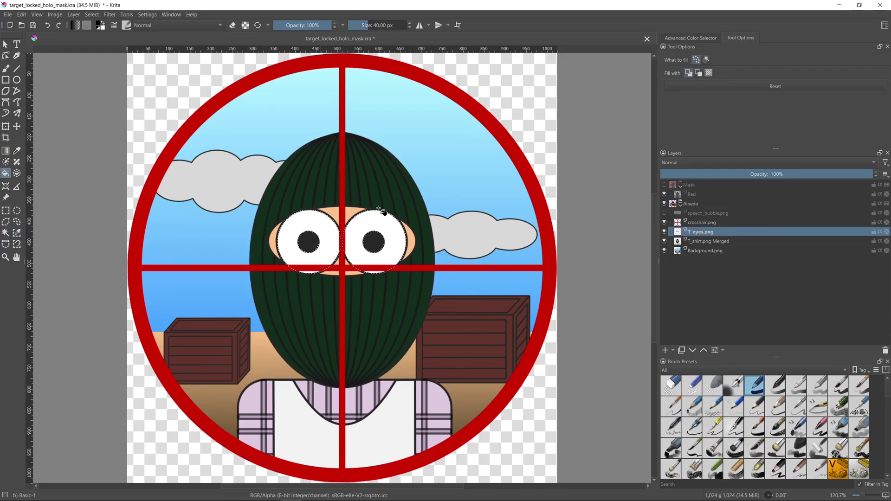
click(664, 204)
click(664, 185)
click(691, 194)
click(334, 230)
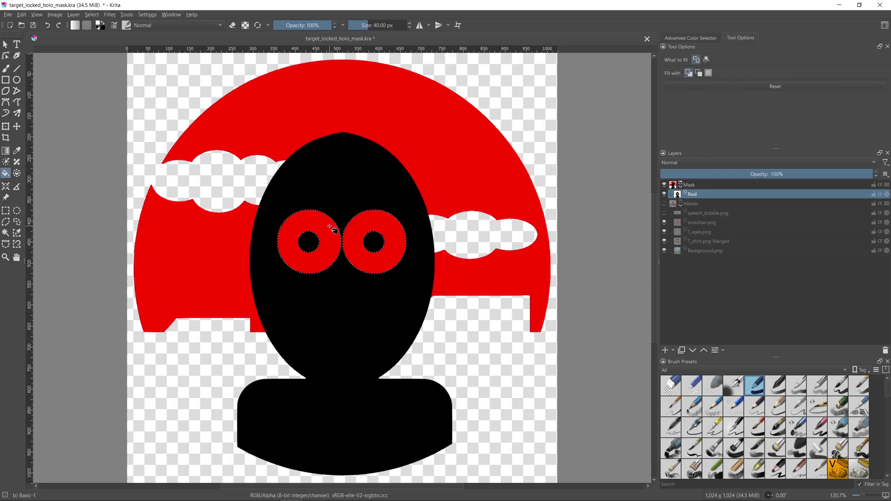
Select the crosshair ring and lines on crosshair.png and fill them black on Red
click(664, 184)
click(664, 203)
click(671, 225)
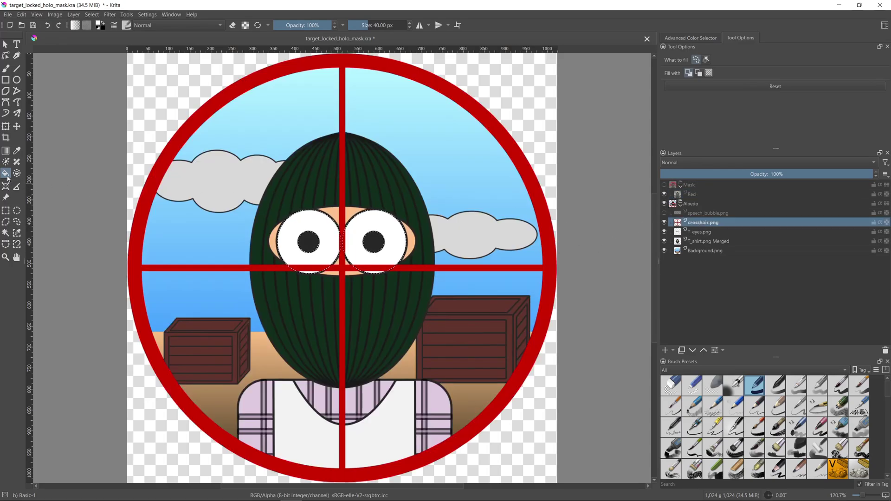
click(17, 233)
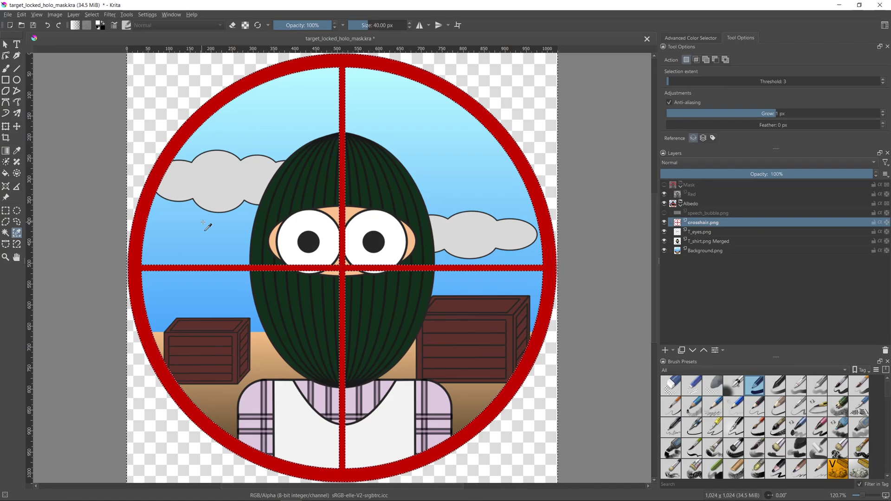
click(224, 223)
click(664, 204)
click(664, 184)
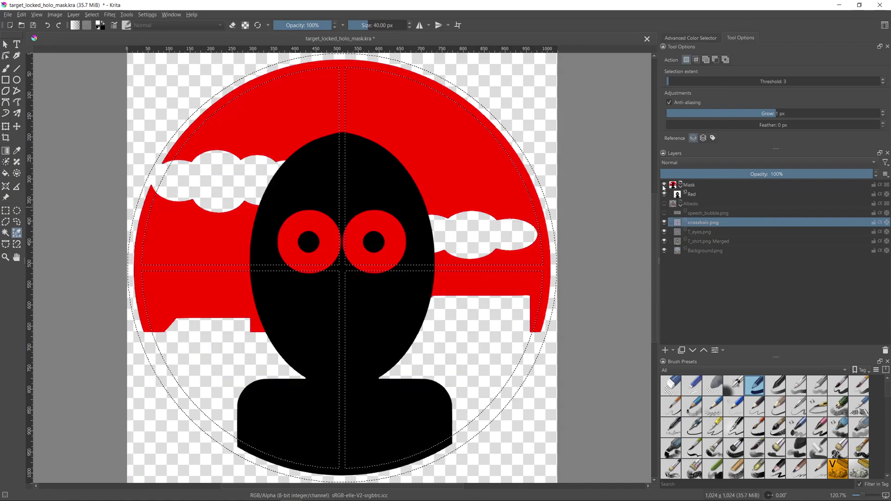
click(691, 194)
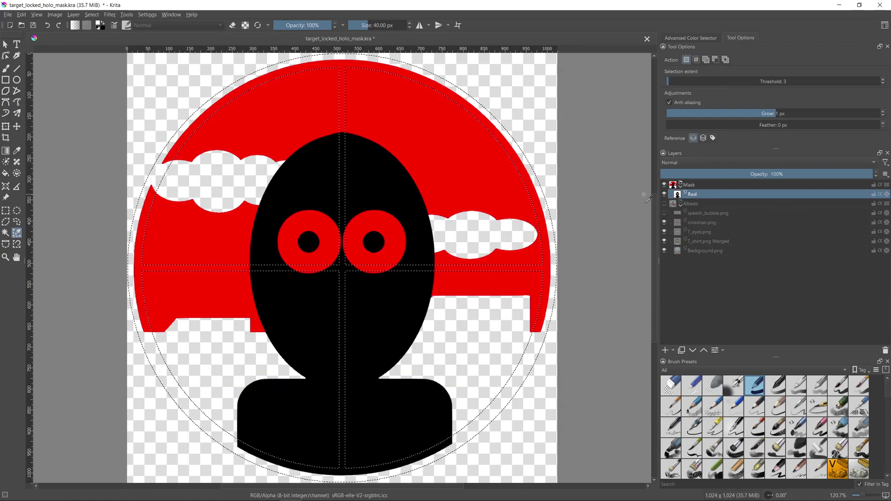
click(6, 172)
click(160, 173)
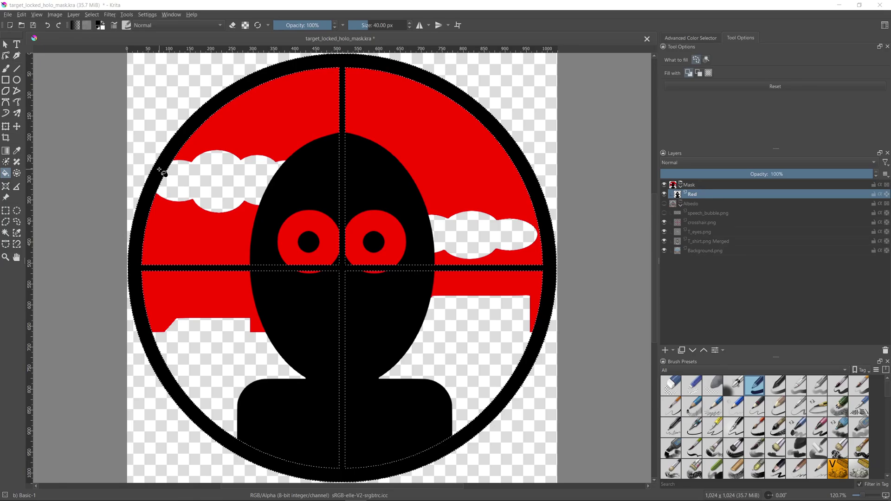
Add a black-filled layer beneath Red with its Green channel turned off
click(665, 349)
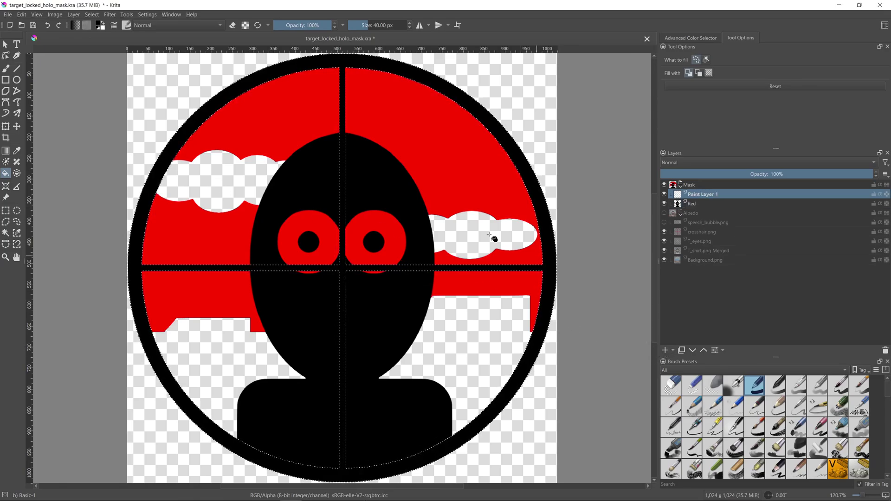
key(ctrl+shift+a)
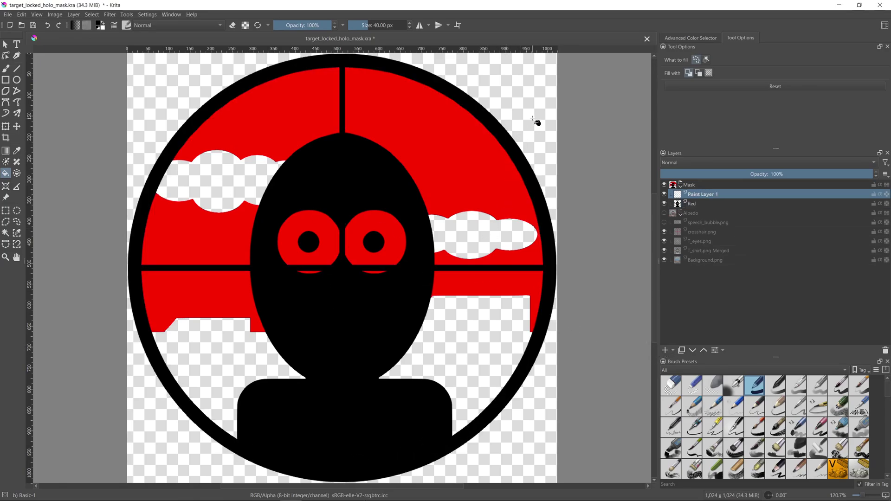
click(533, 119)
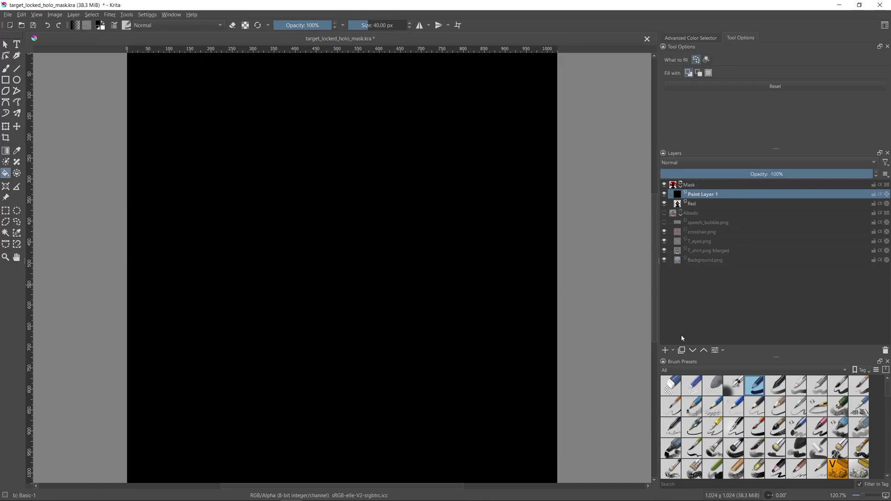
click(693, 350)
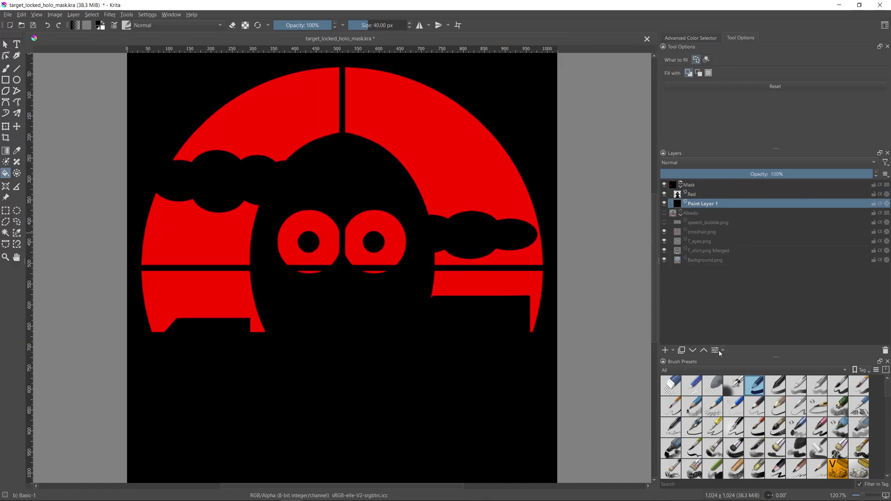
click(715, 351)
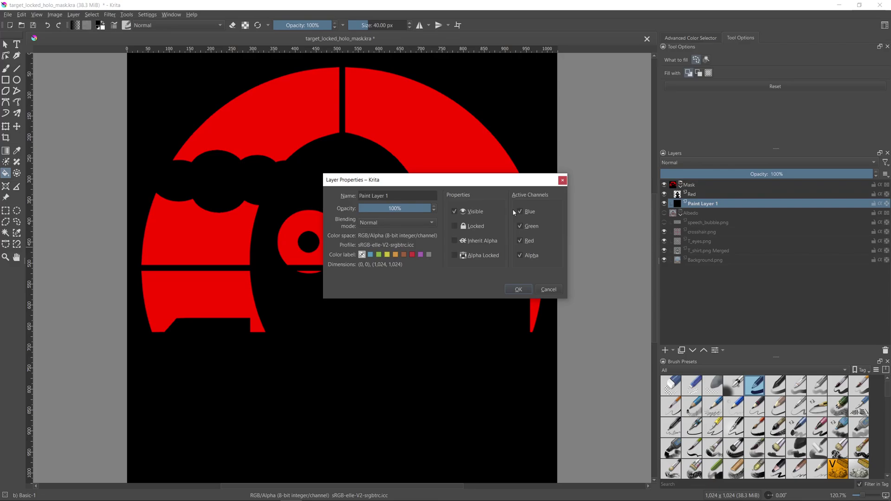
click(521, 226)
click(525, 290)
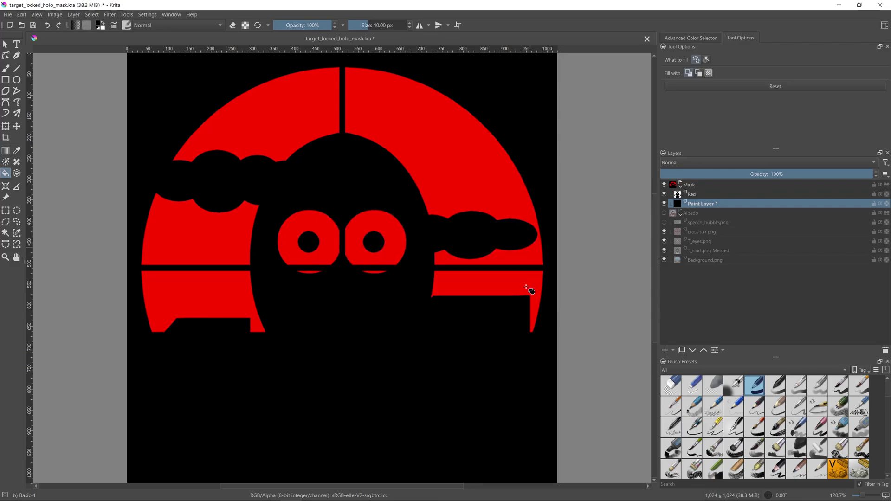
Merge the black layer into Red, name the result Red, and save the file
click(692, 194)
ctrl+click(700, 205)
right_click(700, 204)
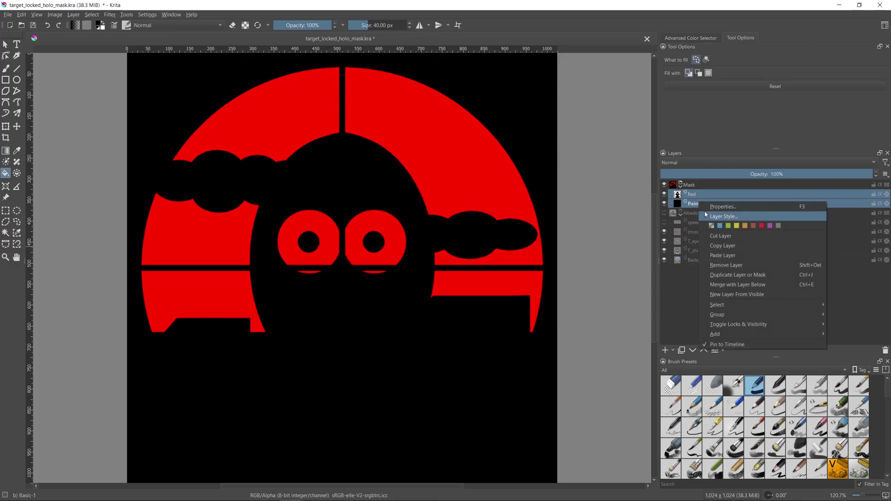
click(748, 287)
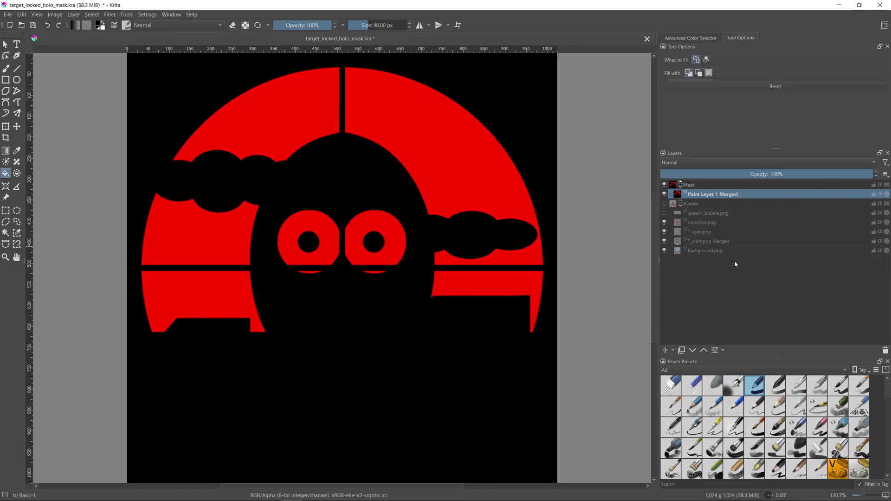
key(F2)
text(Red)
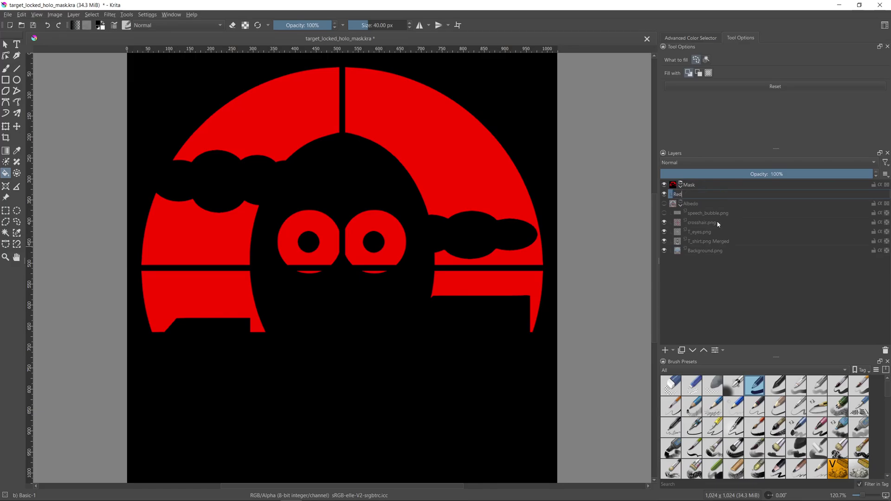
key(Return)
key(ctrl+s)
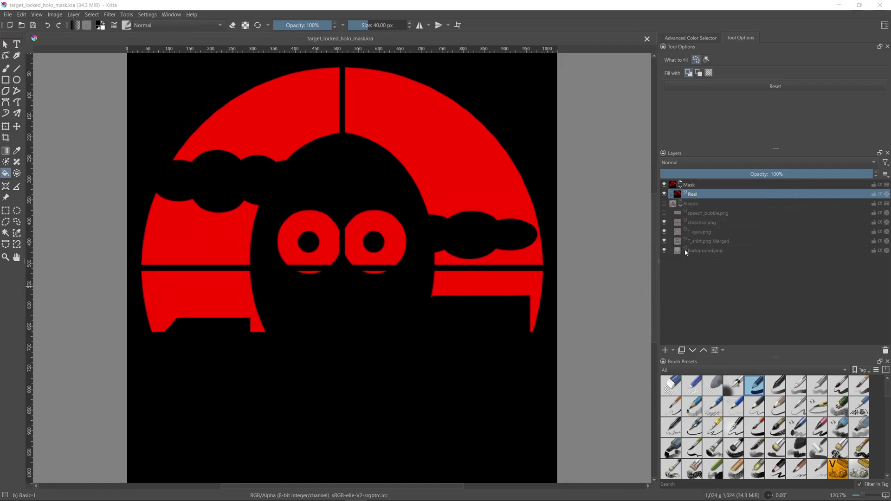
Add a new layer named Green above Red with its Red channel disabled
click(666, 349)
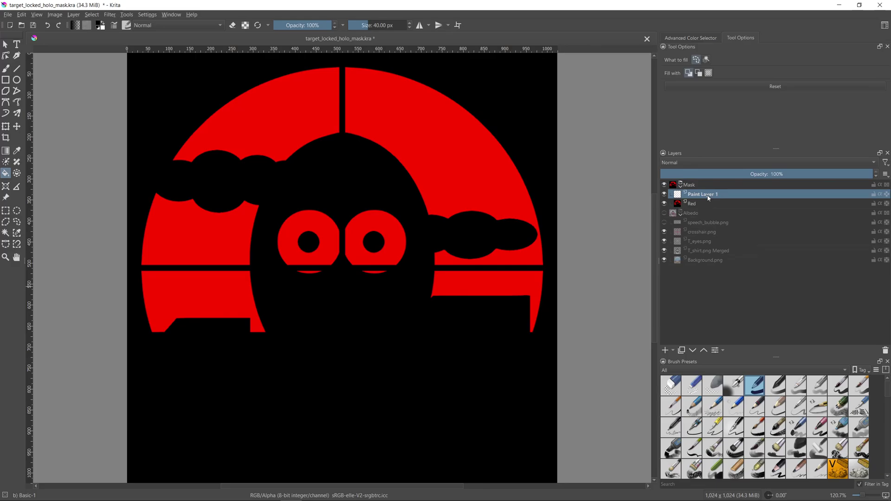
double_click(709, 194)
text(Gree)
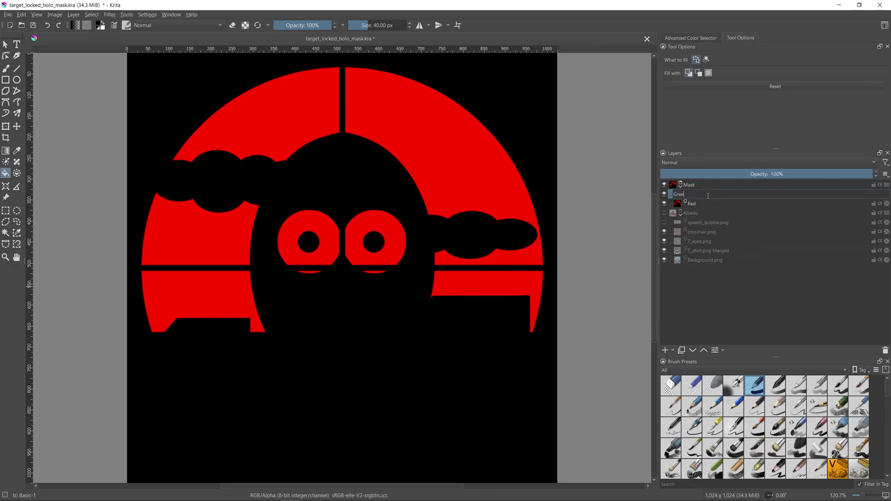
text(n)
key(Return)
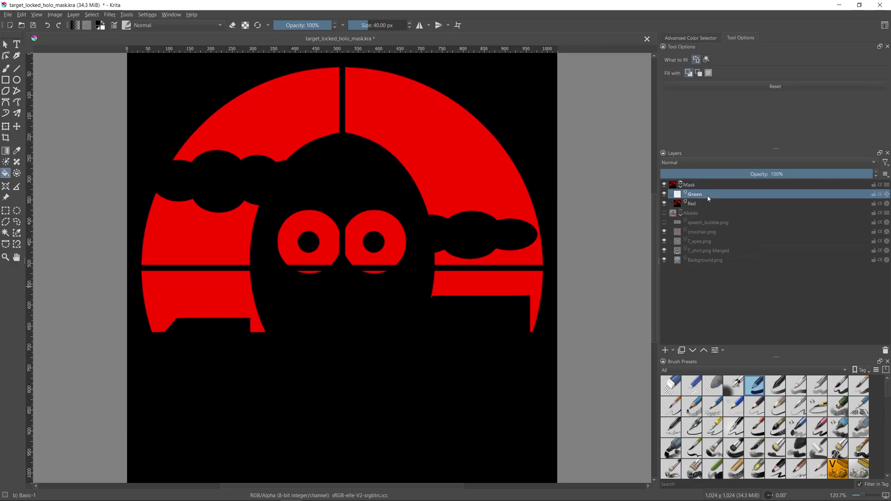
click(715, 351)
click(529, 241)
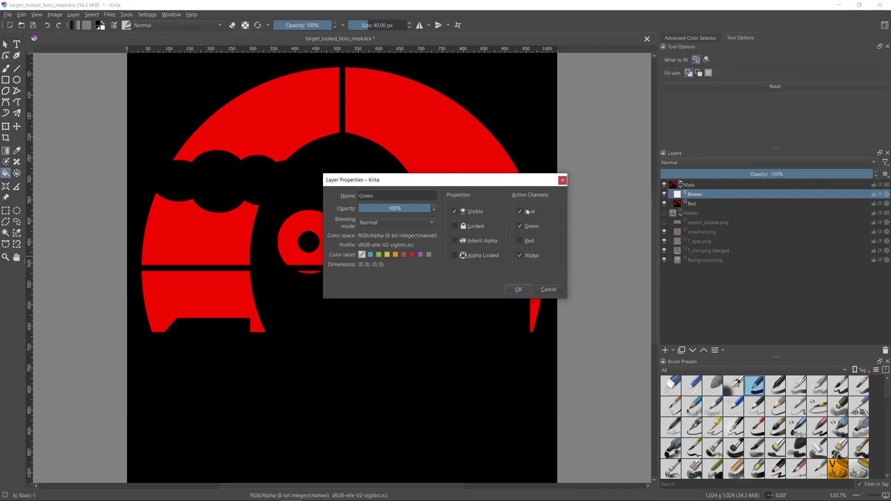
click(520, 289)
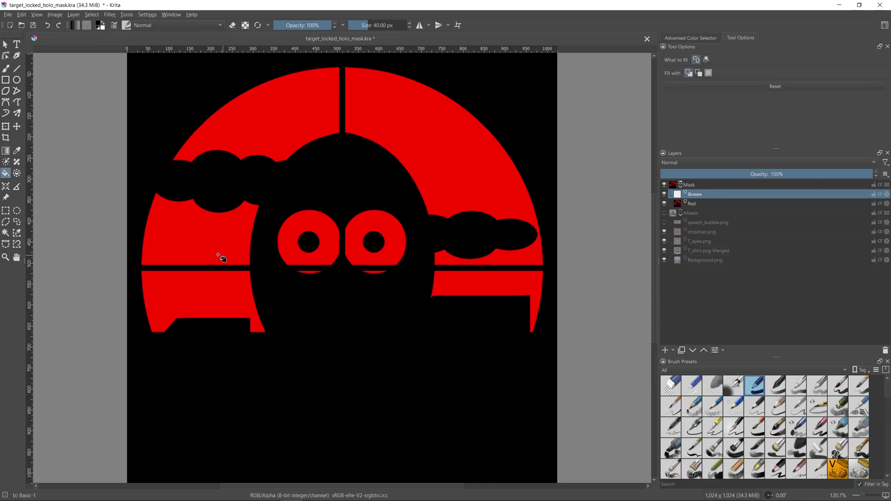
Select the mask's black areas on Red by similar colour and fill them on Green
click(17, 232)
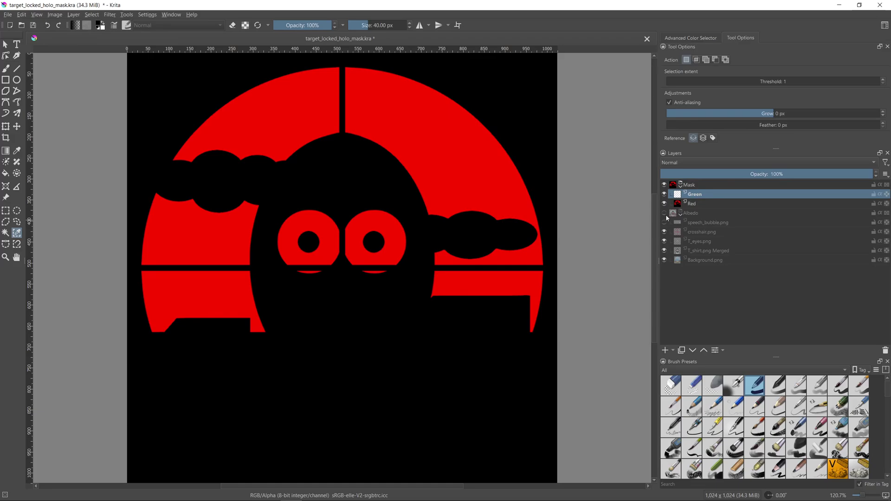
click(694, 204)
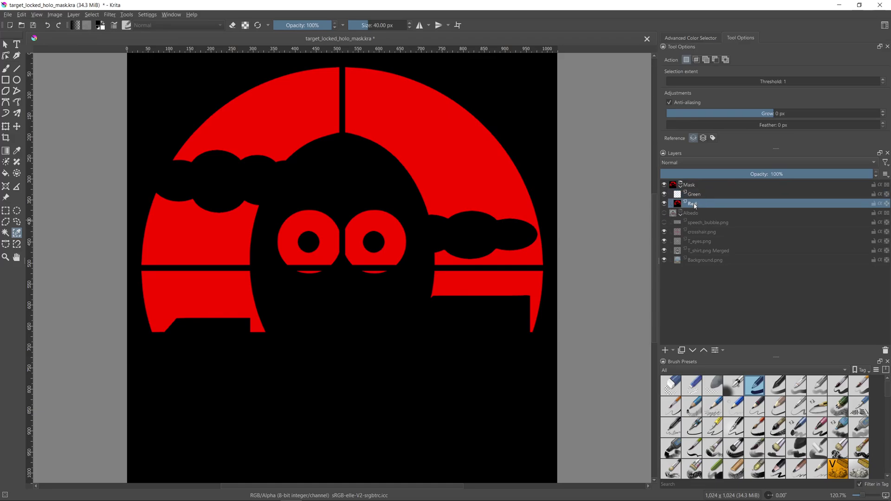
click(341, 359)
click(699, 195)
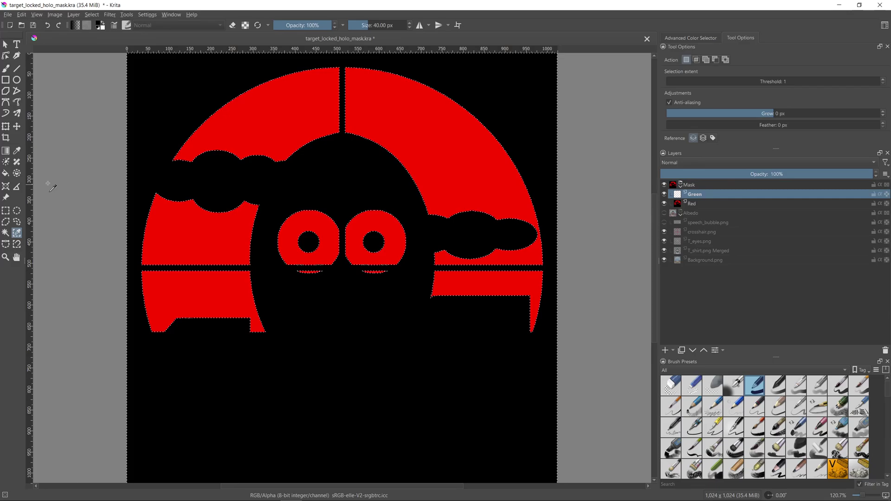
key(f)
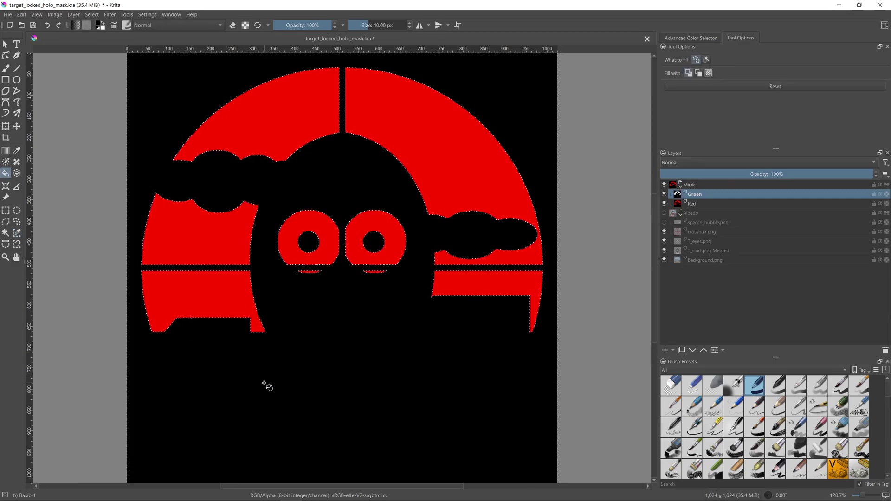
click(265, 382)
key(ctrl+shift+a)
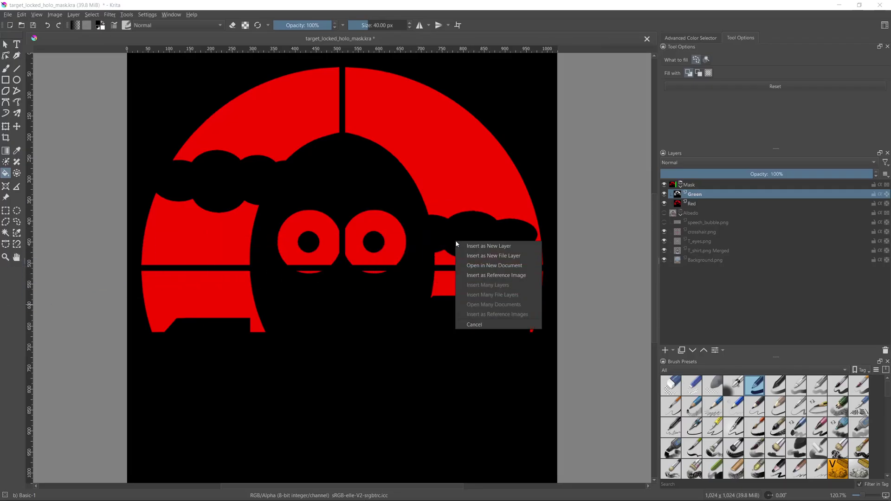
Insert diamond_pattern.png as a new layer and hide it along with the Red layer
click(472, 246)
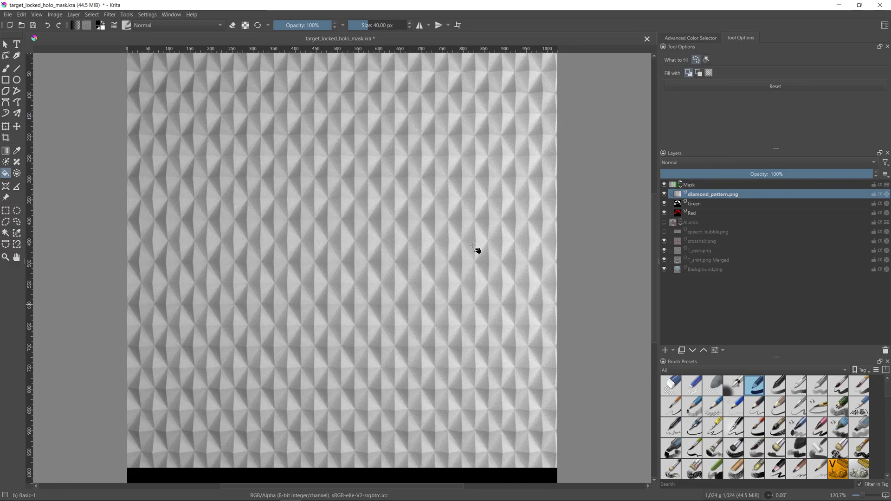
click(664, 194)
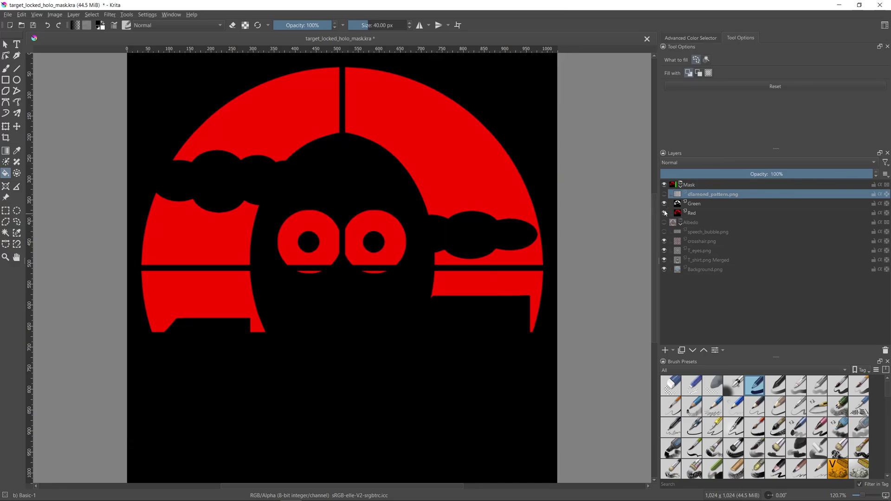
click(664, 212)
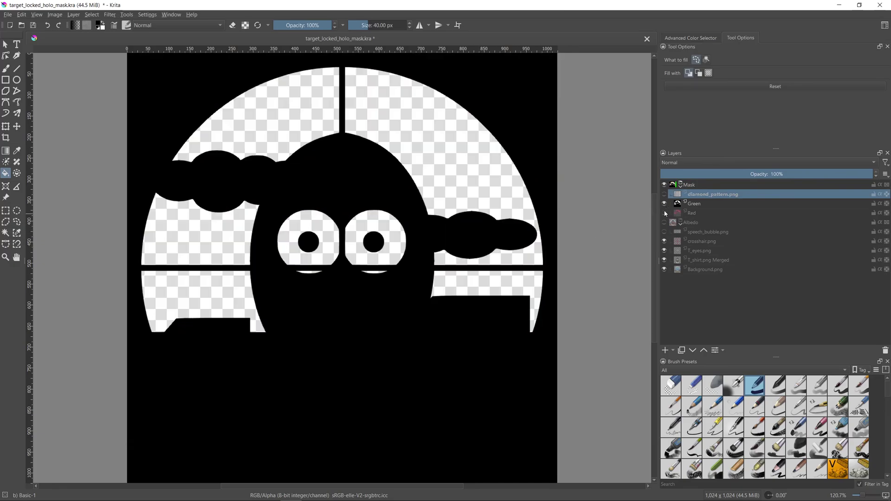
click(701, 204)
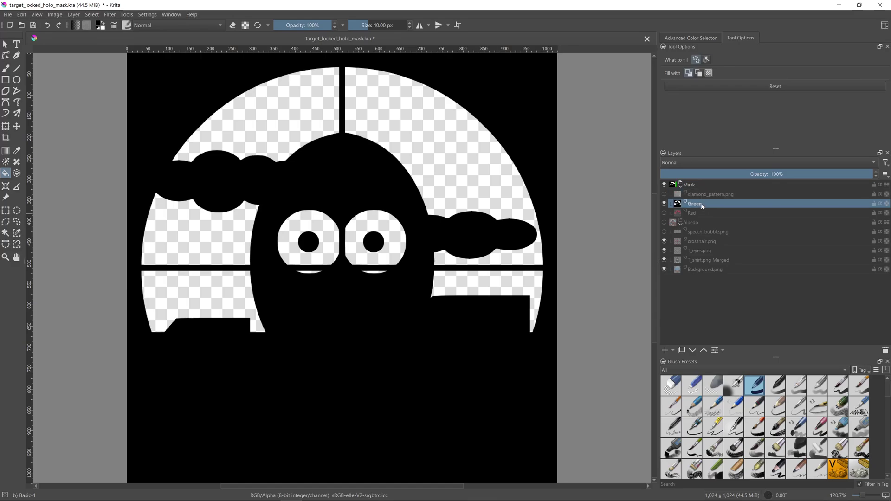
Delete the diamond pattern over Green's black areas plus a rectangle around the eyes
click(16, 233)
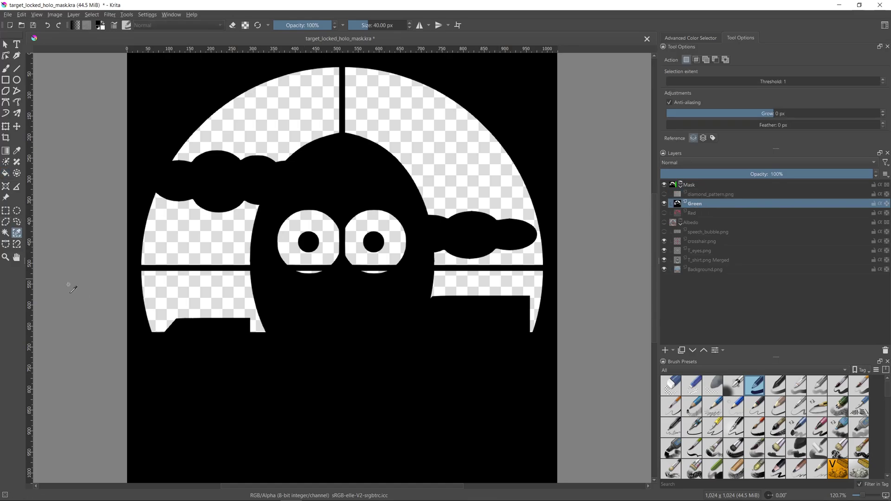
click(248, 367)
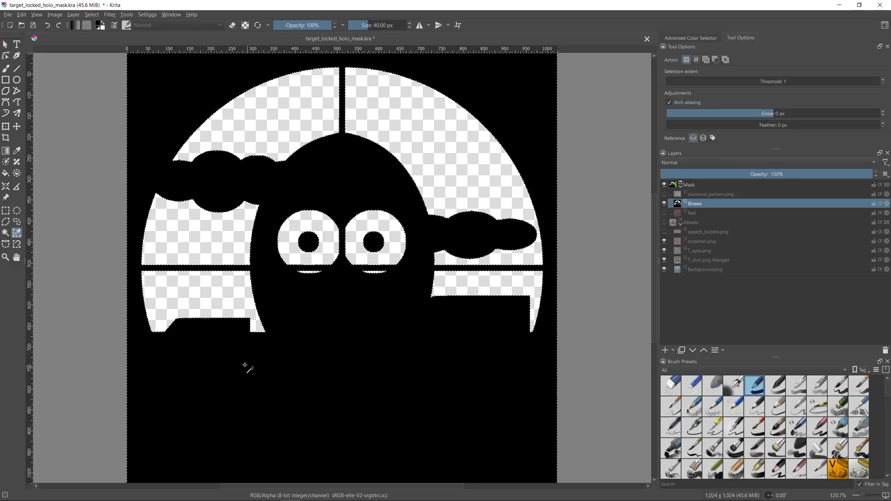
click(5, 210)
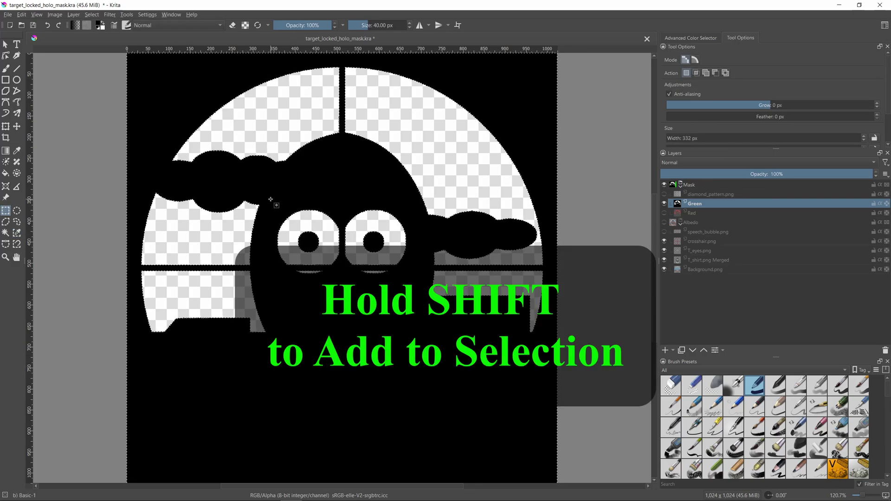
drag(270, 200, 415, 289)
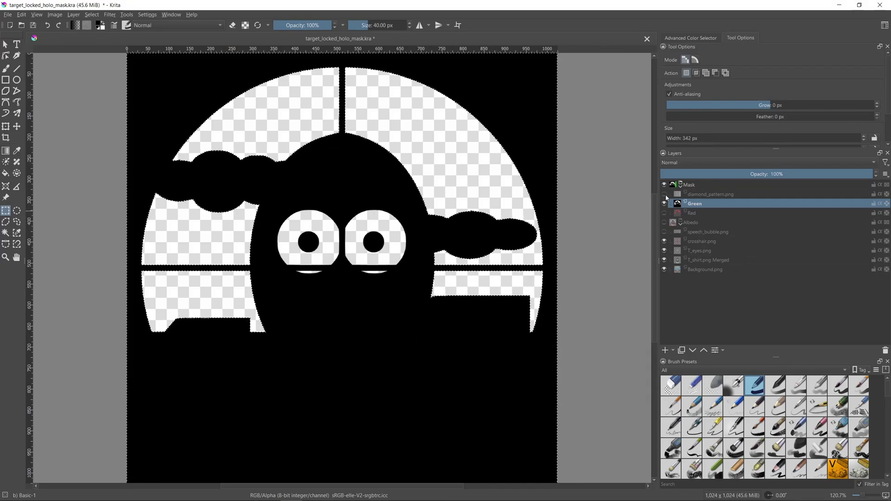
click(664, 194)
click(690, 196)
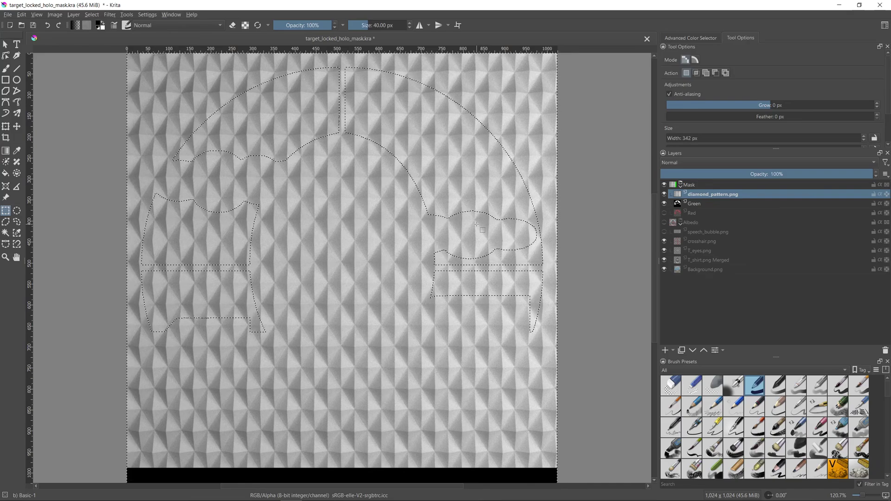
key(Delete)
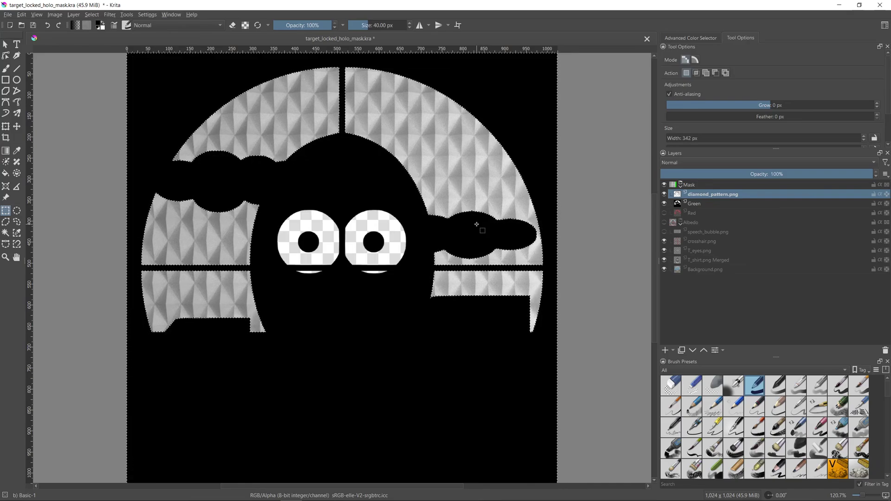
Keep only the pattern's green channel and merge it into Green as Green Merged
click(715, 351)
click(520, 241)
click(520, 211)
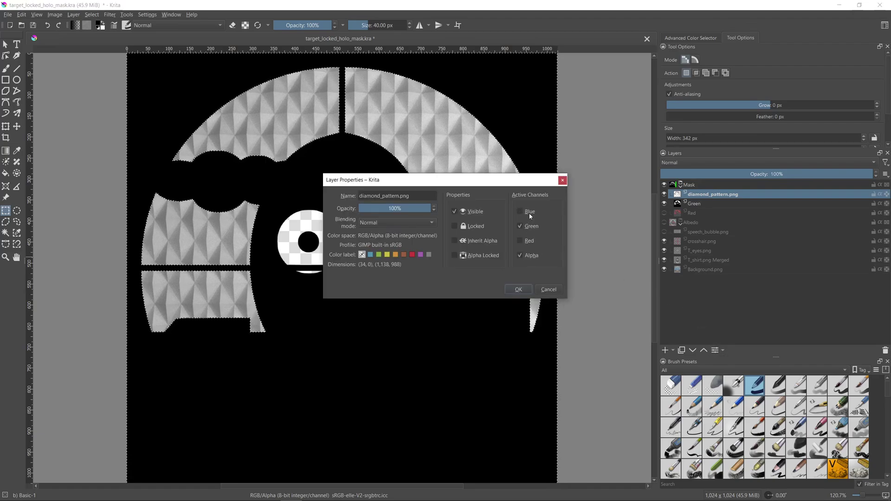
click(519, 289)
shift+click(694, 203)
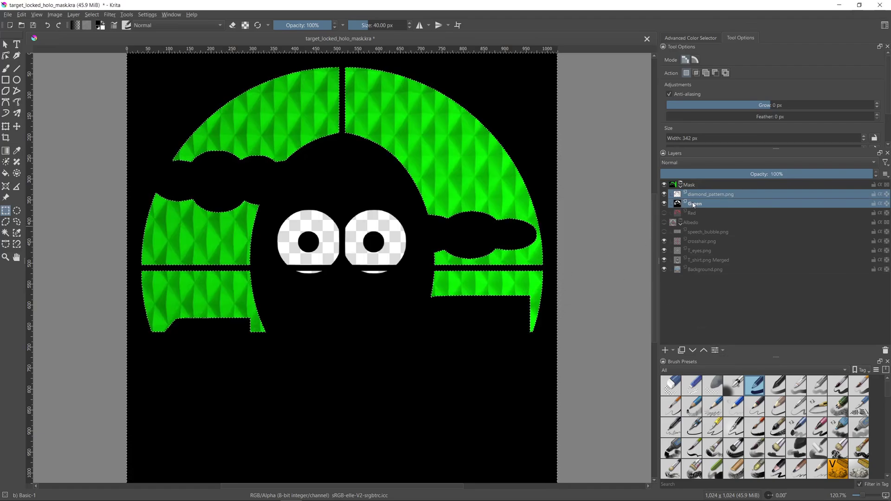
right_click(693, 203)
click(736, 284)
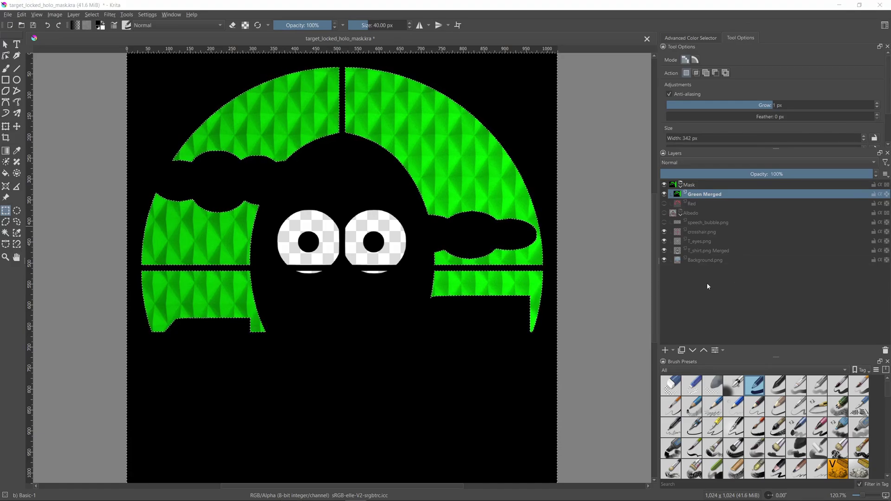
Select both white eye areas with Similar Color Selection
key(ctrl+shift+a)
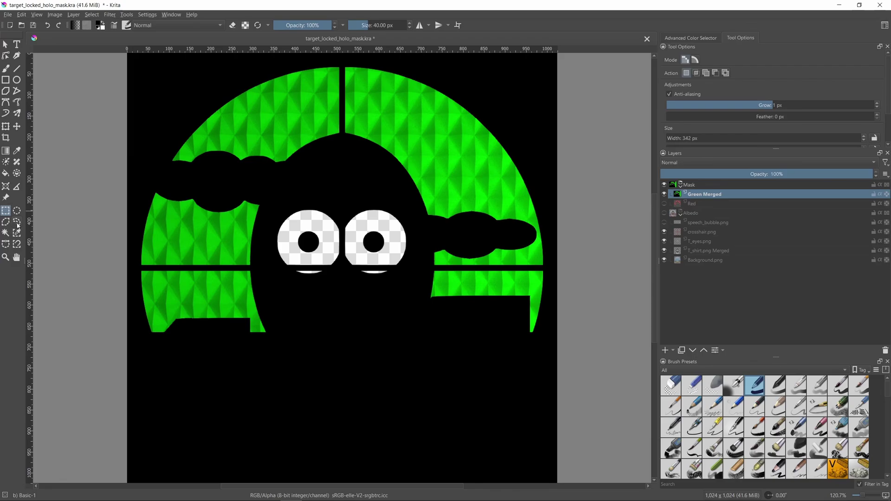
click(17, 232)
click(285, 227)
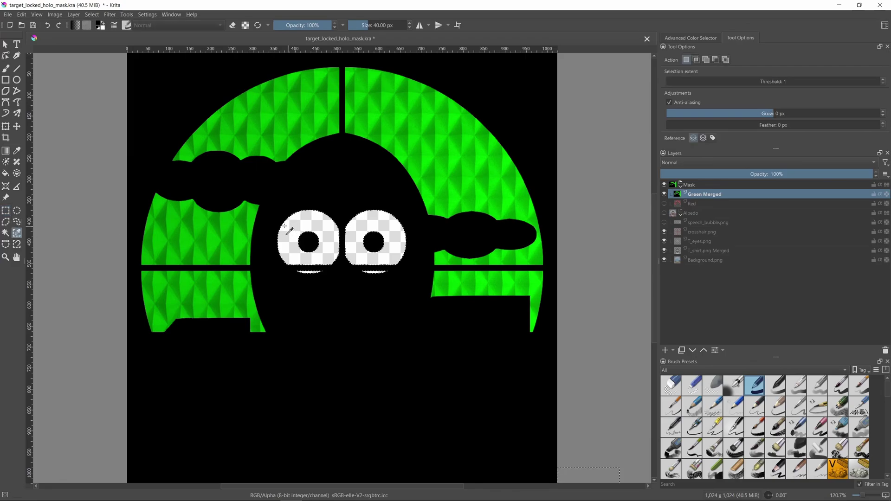
Fill the eyes with a Shaped grey-to-white gradient using a dark grey foreground
key(g)
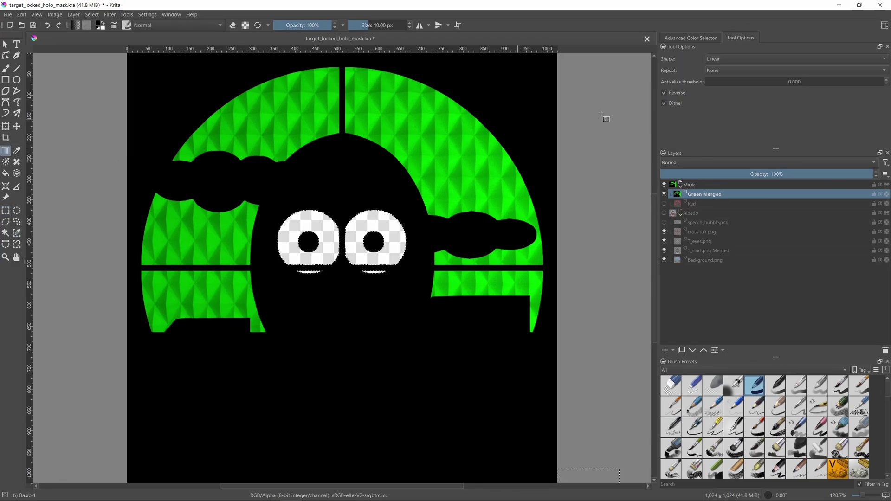
click(805, 59)
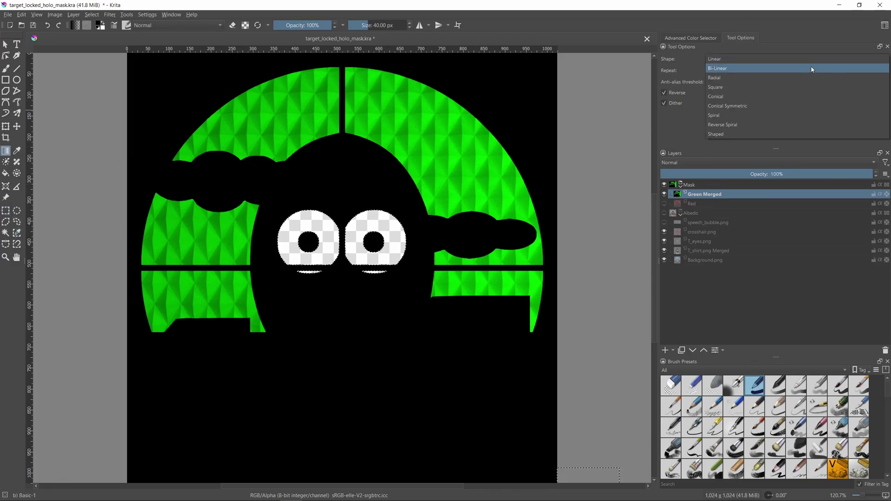
click(792, 134)
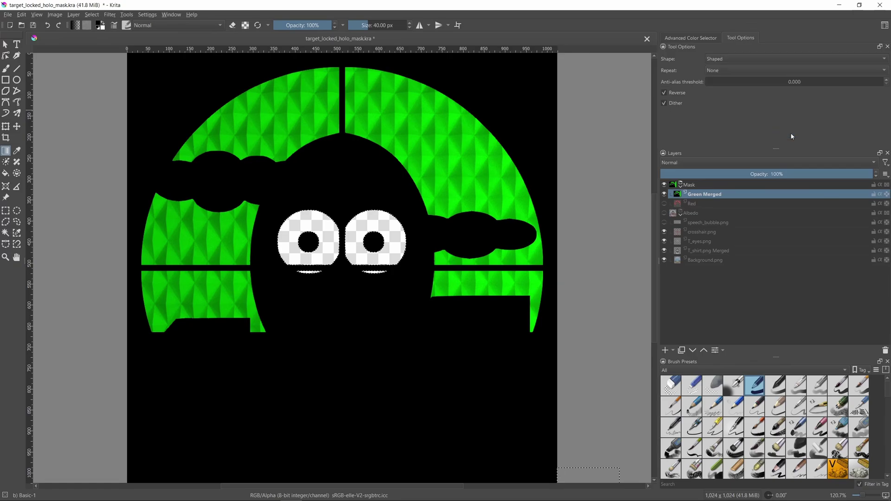
click(101, 26)
click(378, 214)
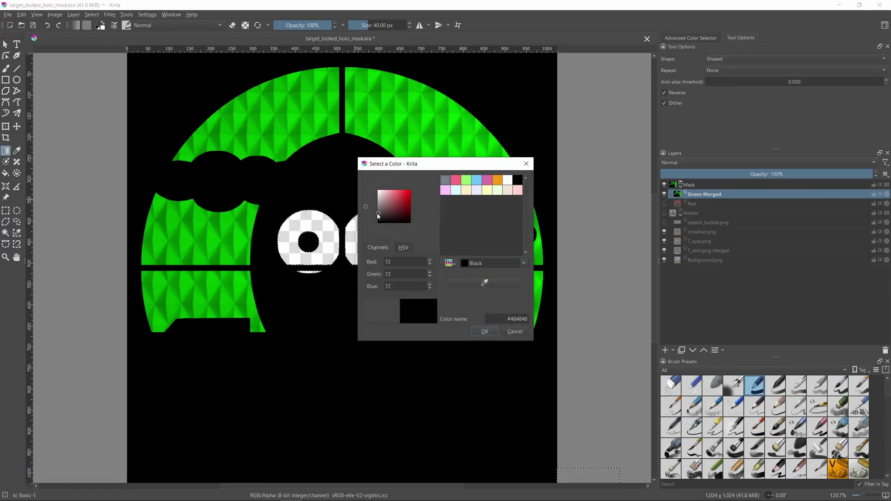
click(483, 331)
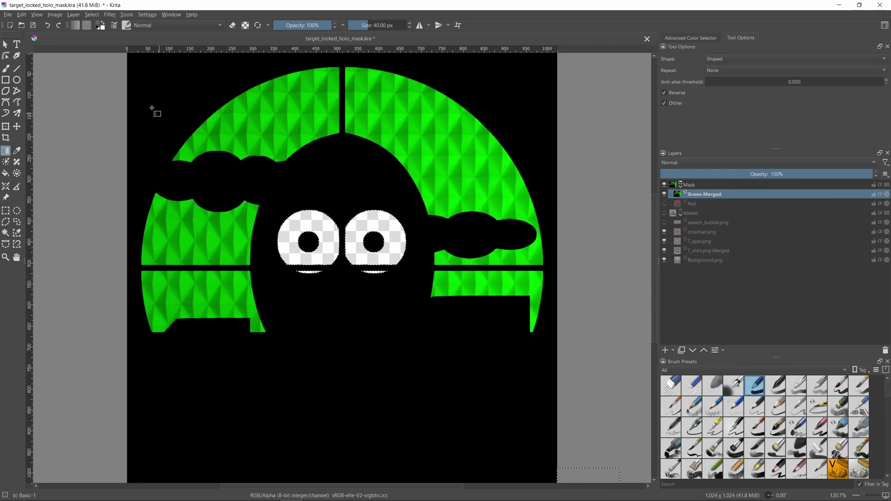
click(76, 25)
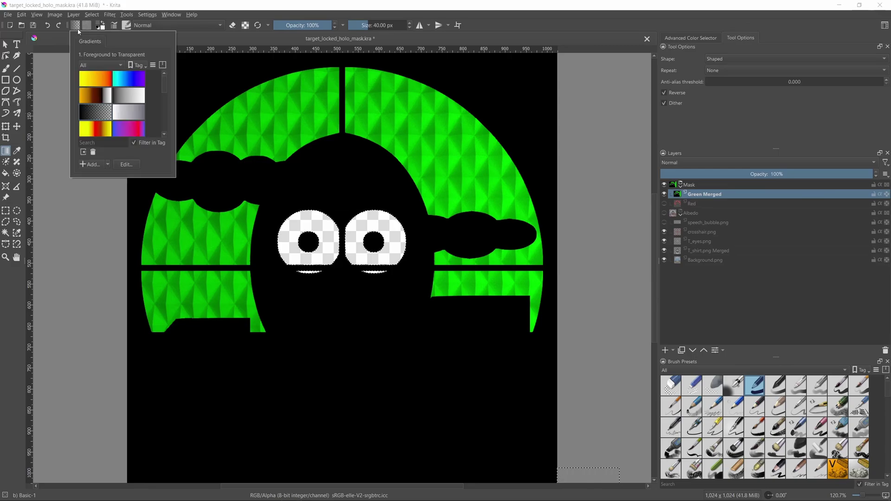
click(130, 99)
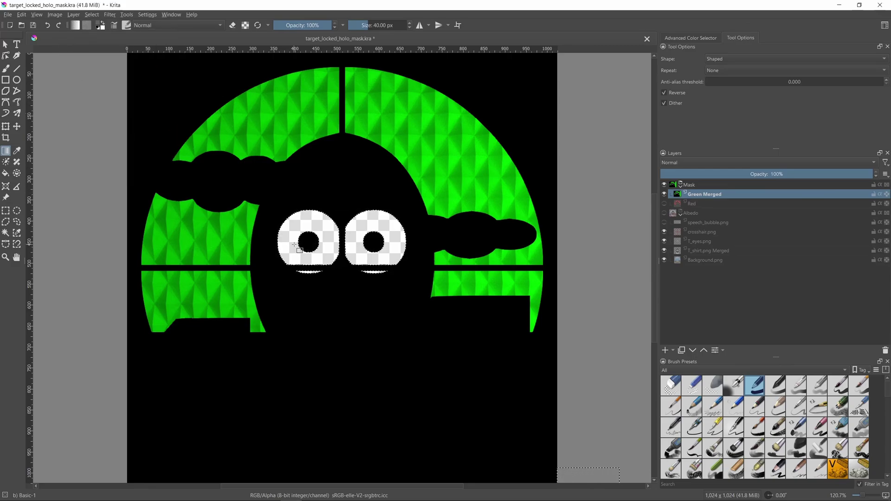
drag(296, 245, 154, 244)
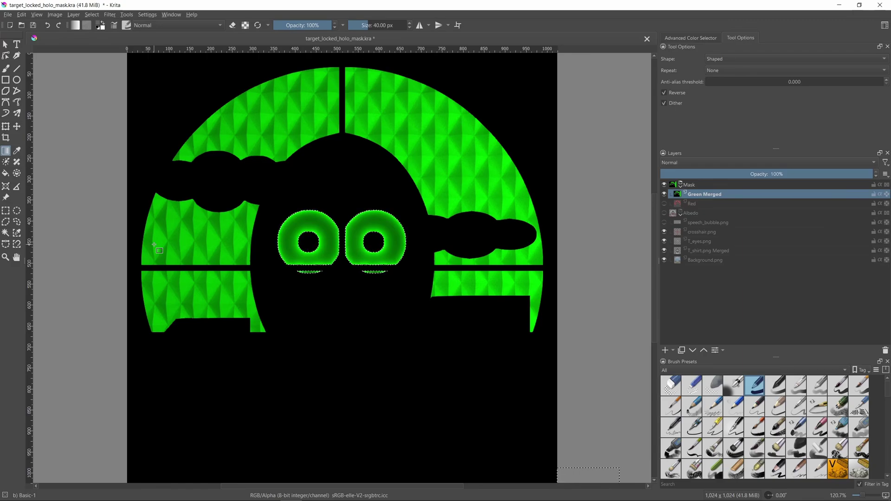
Make the Red layer visible again so it combines with Green Merged
click(663, 204)
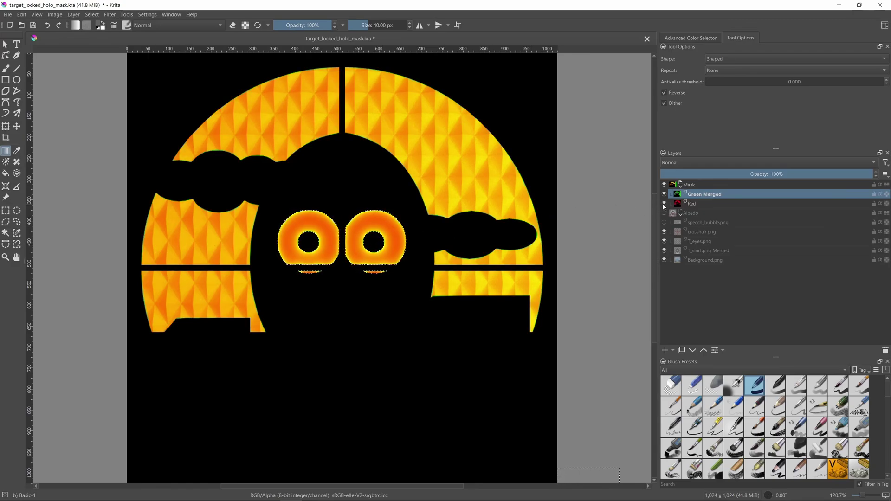
mouse_move(664, 207)
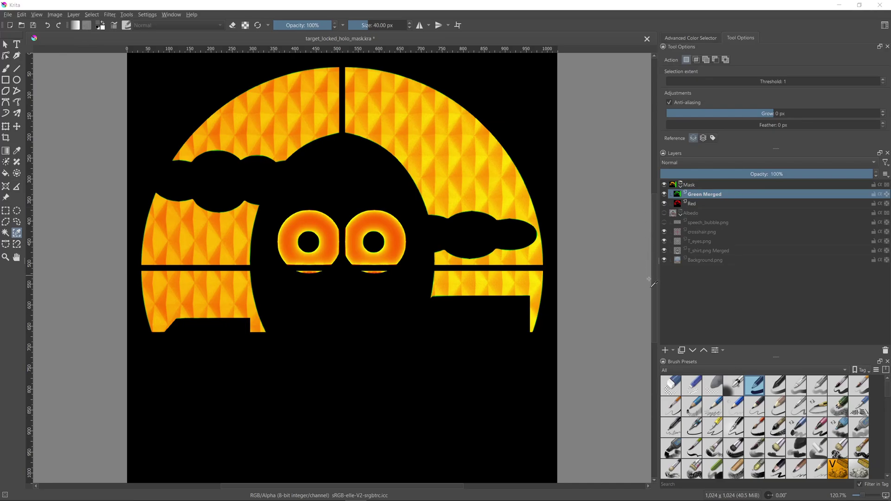
Add a new layer named Blue limited to its Blue and Alpha channels
click(665, 350)
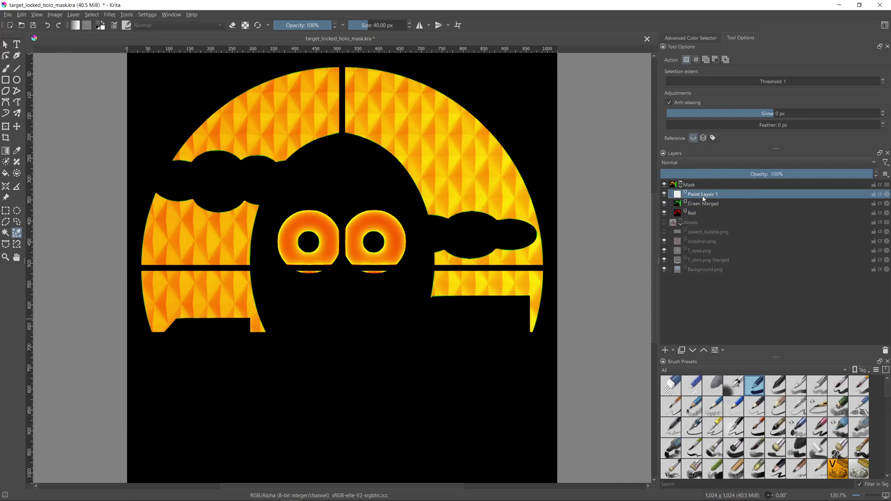
double_click(693, 195)
text(Blue)
key(Return)
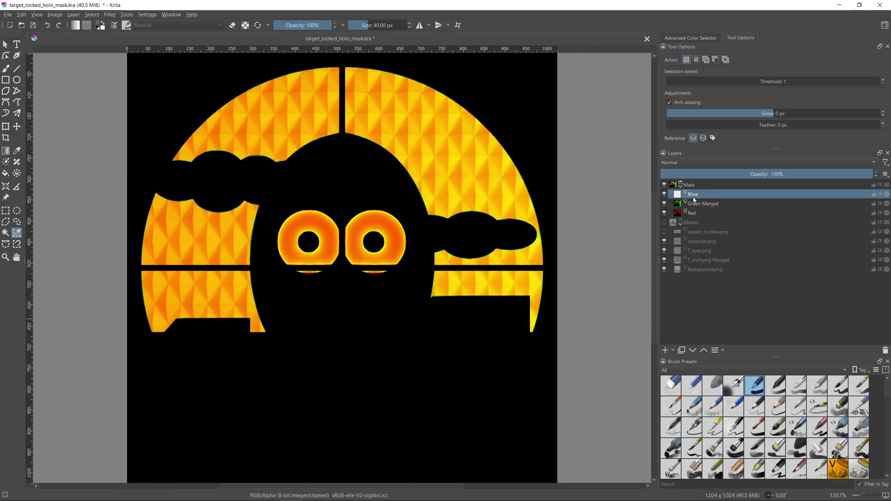
click(715, 350)
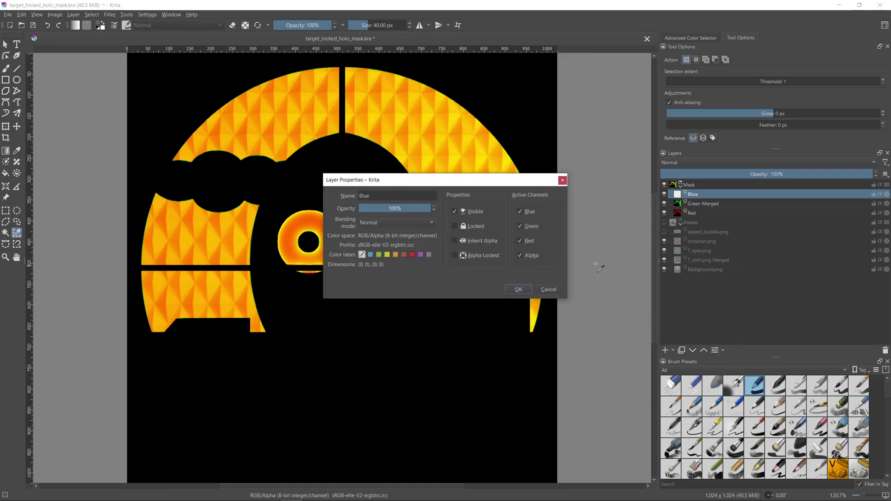
click(522, 287)
Select the sticker's black background for the Blue layer and hide Green Merged and Red
click(158, 375)
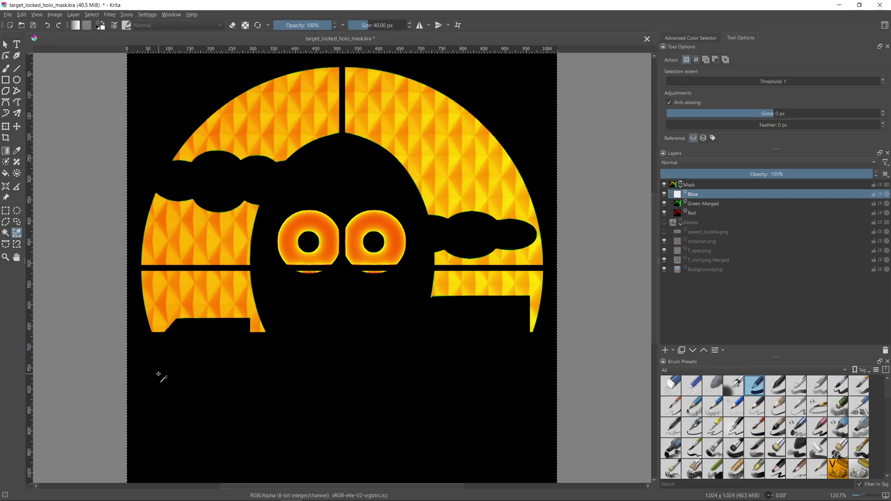
key(Page_Down)
key(Page_Up)
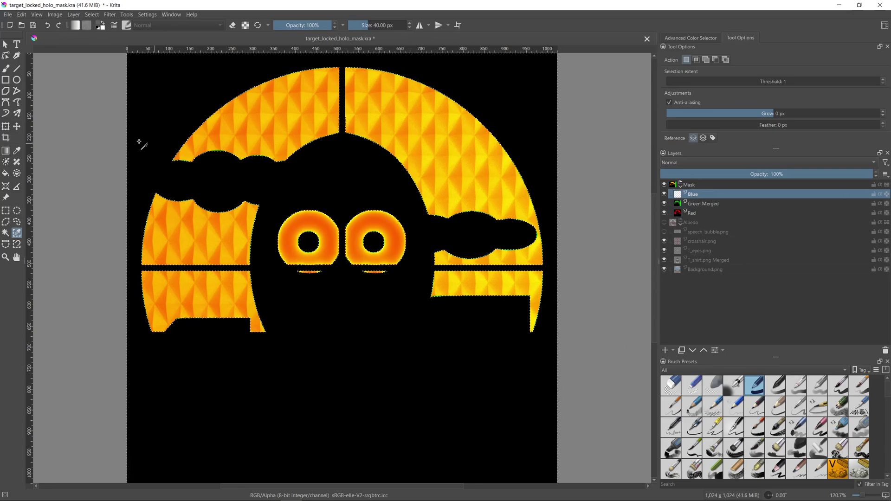
key(f)
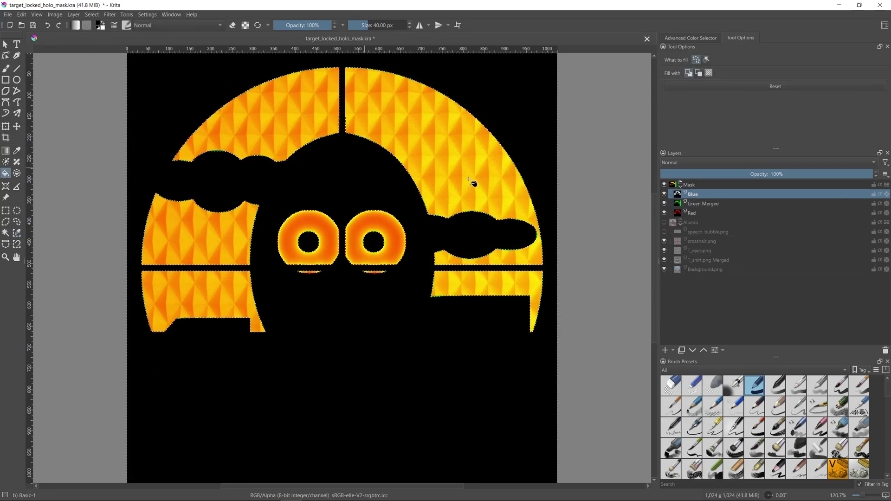
click(664, 203)
click(664, 213)
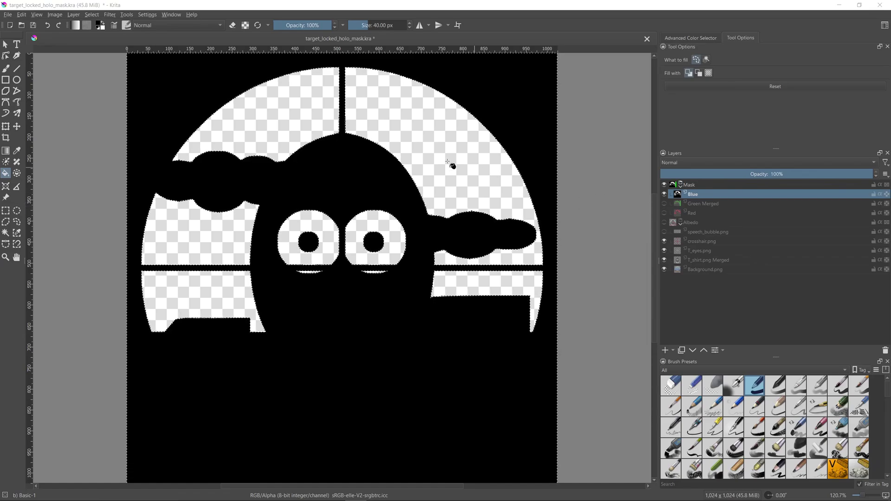
Fill the ring areas outside the eye rectangle with dark grey #3d3d3d
click(97, 27)
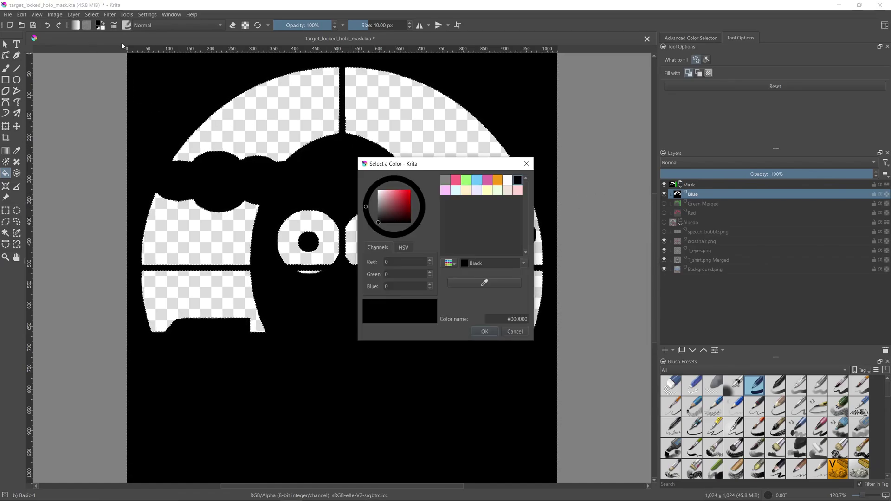
click(377, 216)
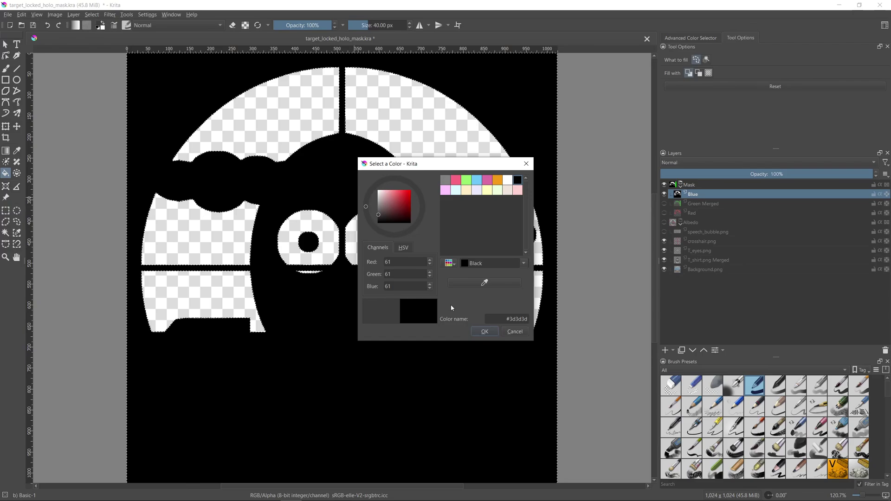
click(481, 331)
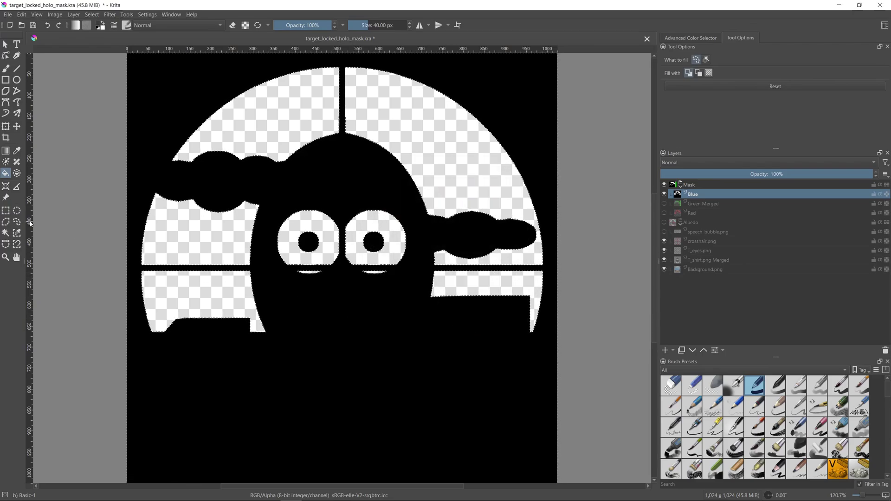
key(ctrl+r)
drag(273, 198, 413, 286)
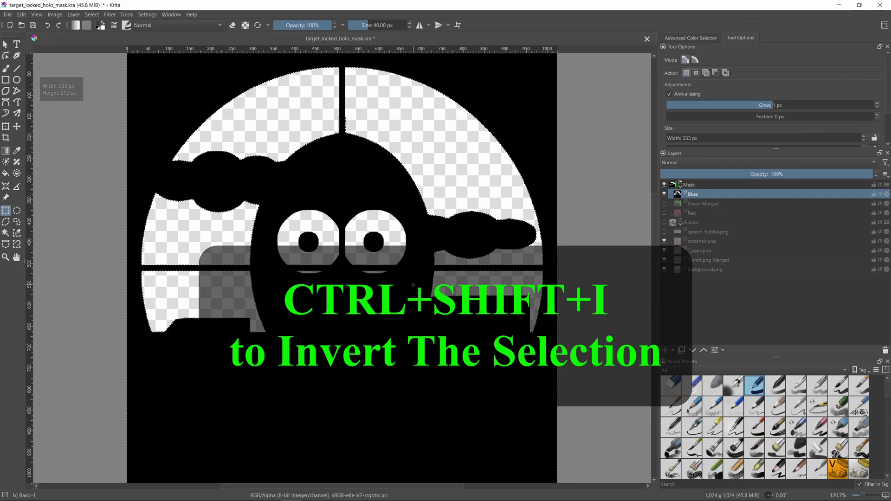
key(ctrl+shift+i)
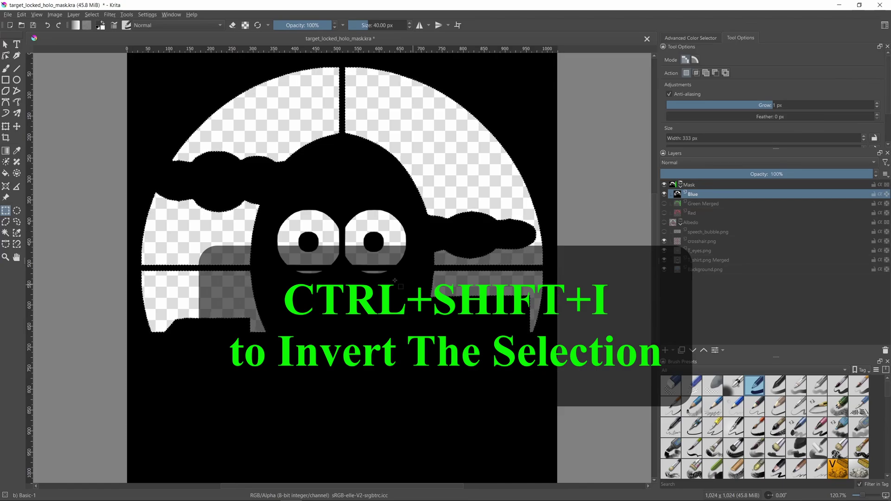
key(f)
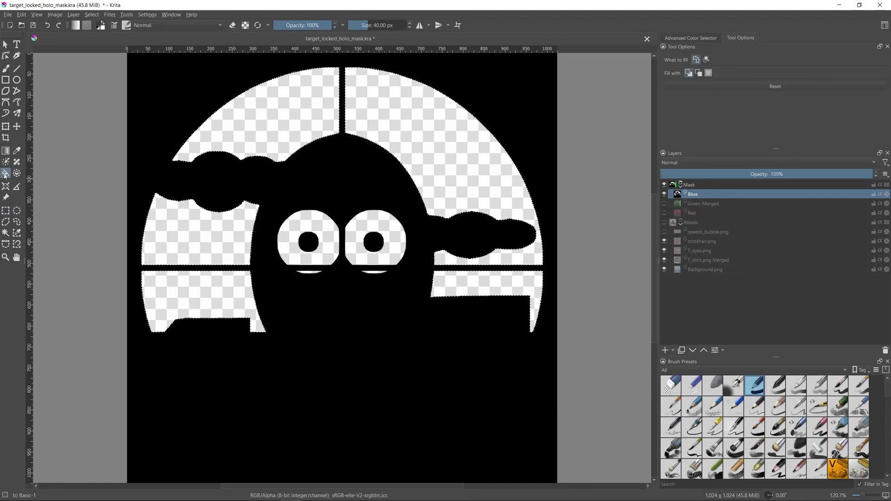
click(206, 238)
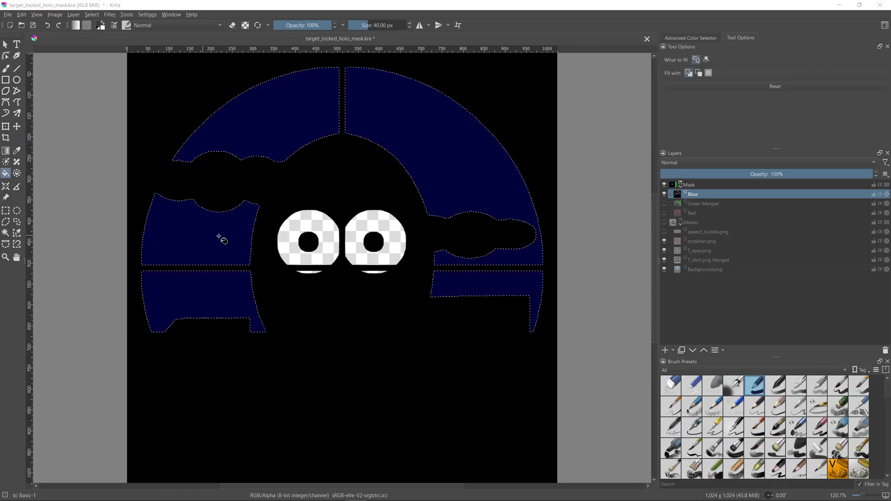
Switch to a light grey foreground, clear the selection, and show Green Merged and Red again
click(99, 24)
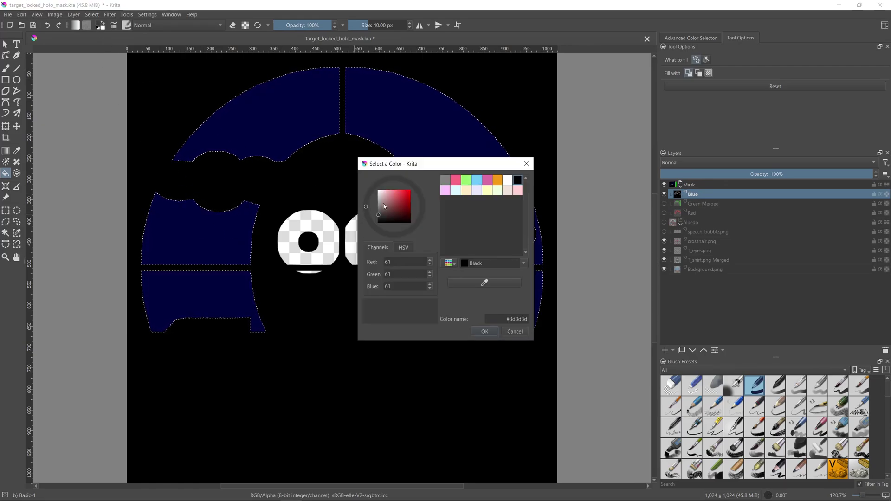
click(377, 198)
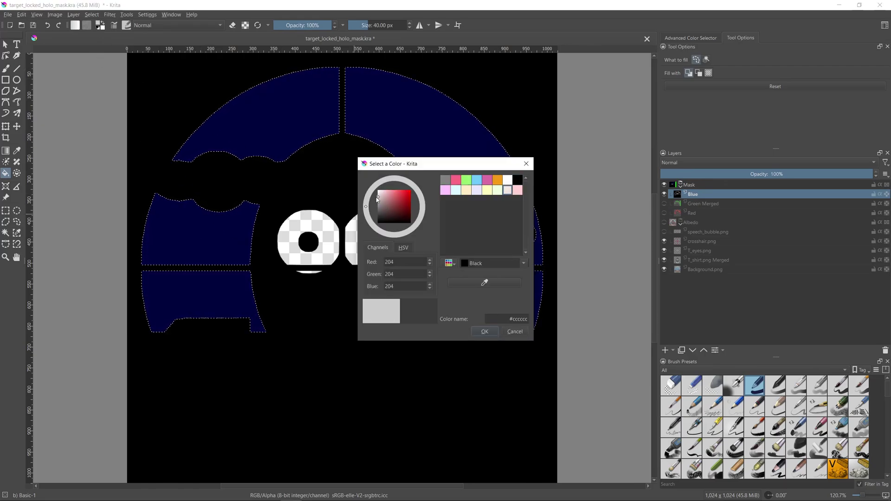
click(485, 334)
key(ctrl+shift+a)
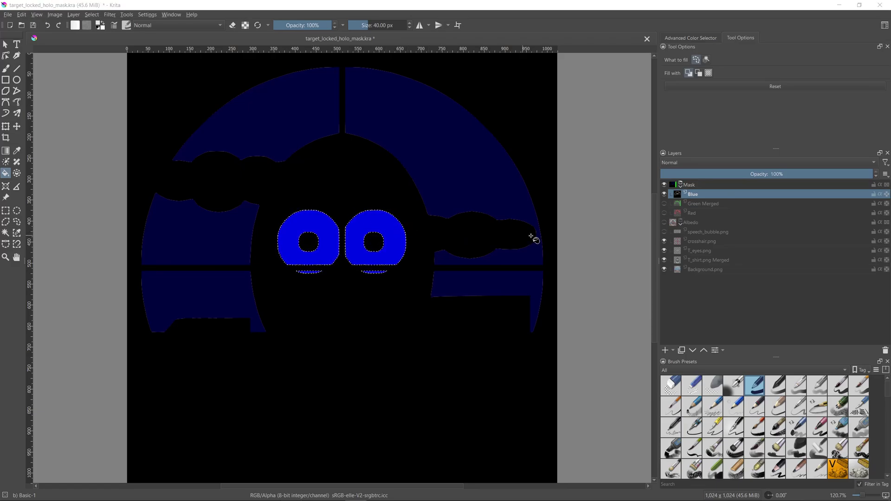
click(663, 204)
click(664, 213)
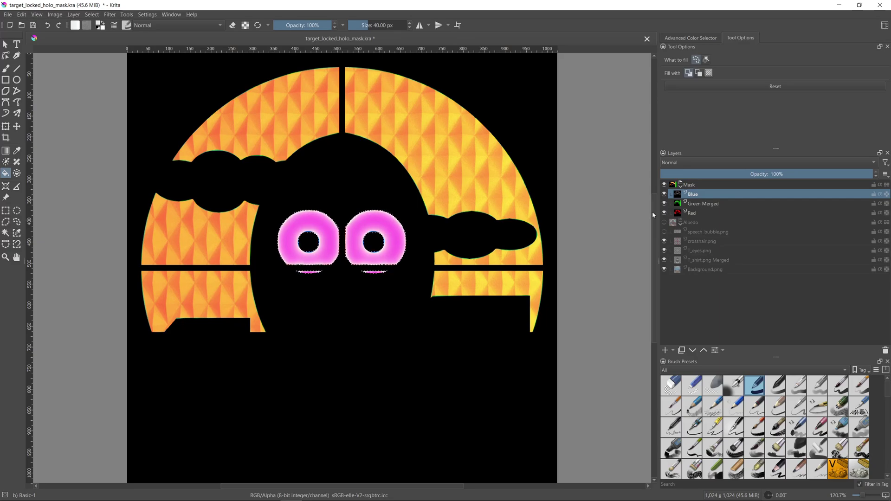
Export the mask as target_locked_holo_mask.tga in TGA format
click(8, 14)
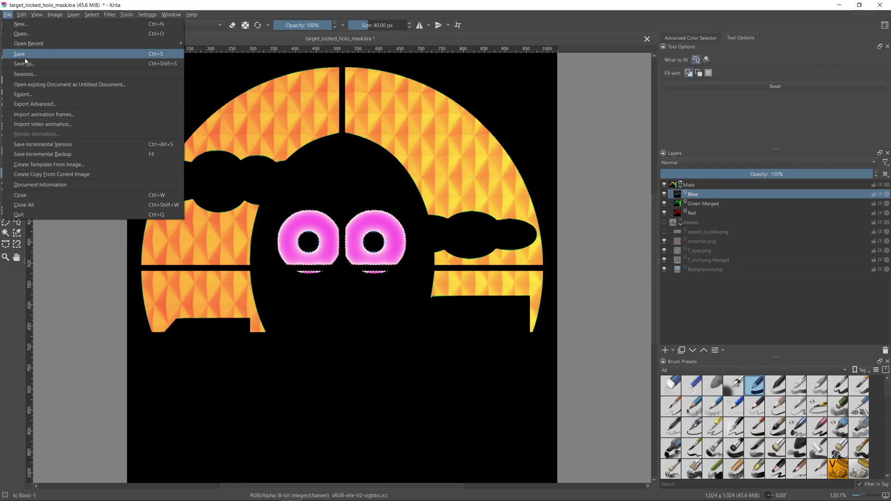
click(37, 95)
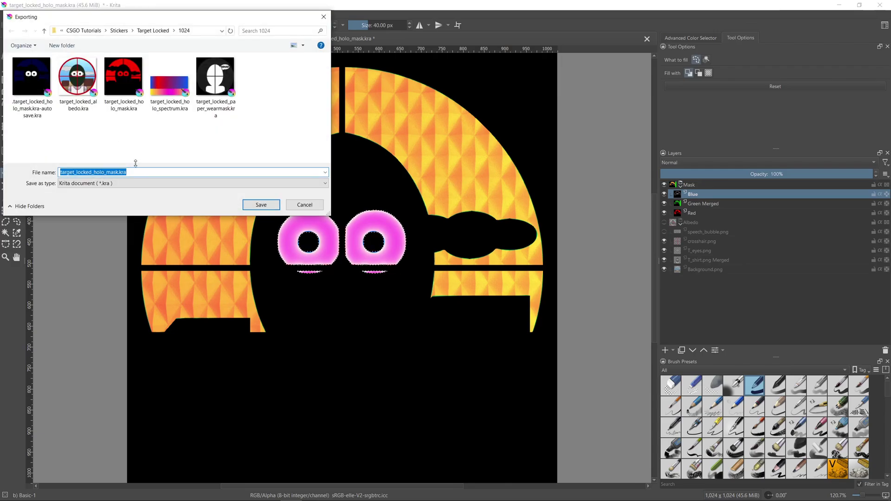
click(128, 183)
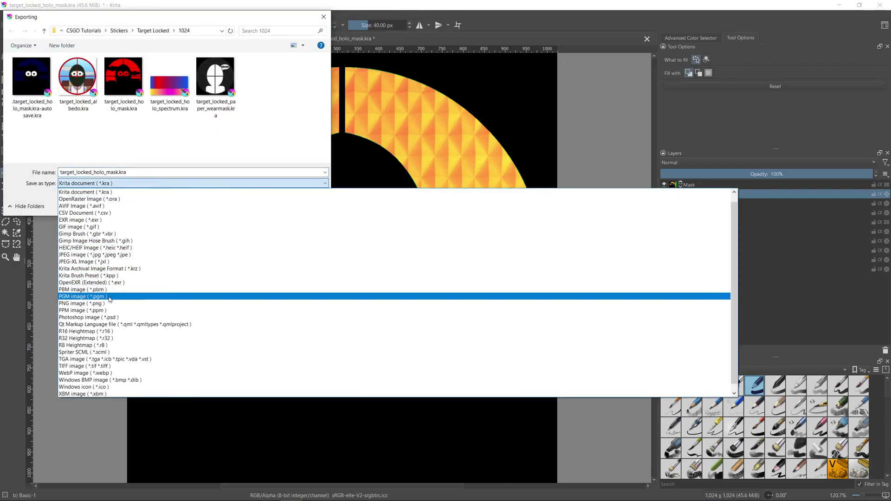
click(93, 358)
click(258, 206)
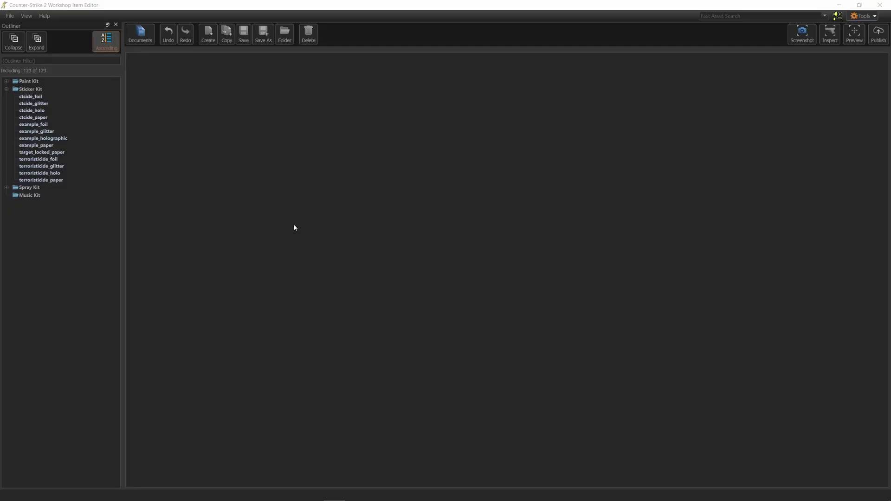
Duplicate the target_locked_paper sticker and rename the copy target_locked_holo
click(61, 152)
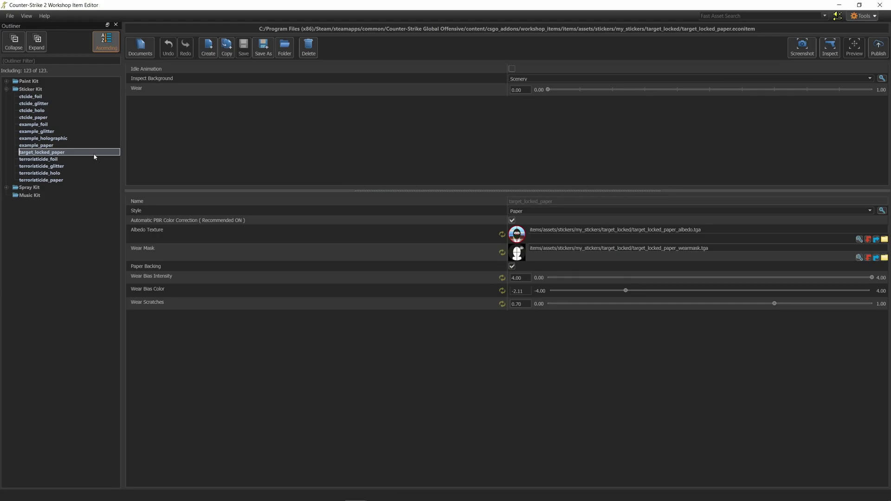
click(226, 47)
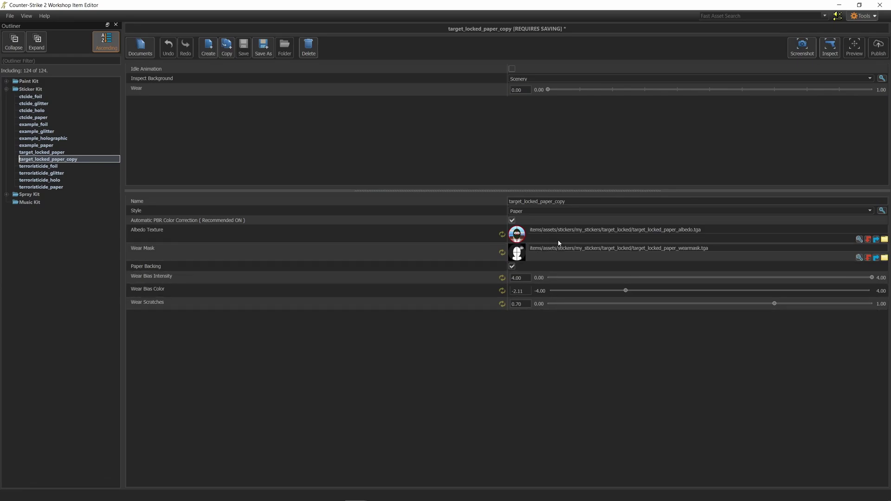
click(576, 201)
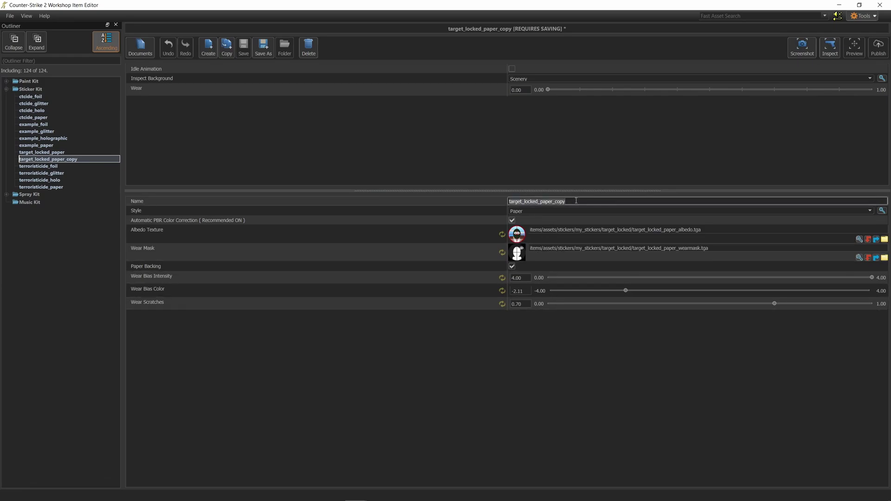
click(575, 200)
key(BackSpace)
key(BackSpace)
key(BackSpace)
key(BackSpace)
key(BackSpace)
key(BackSpace)
key(BackSpace)
key(BackSpace)
key(BackSpace)
text(holo)
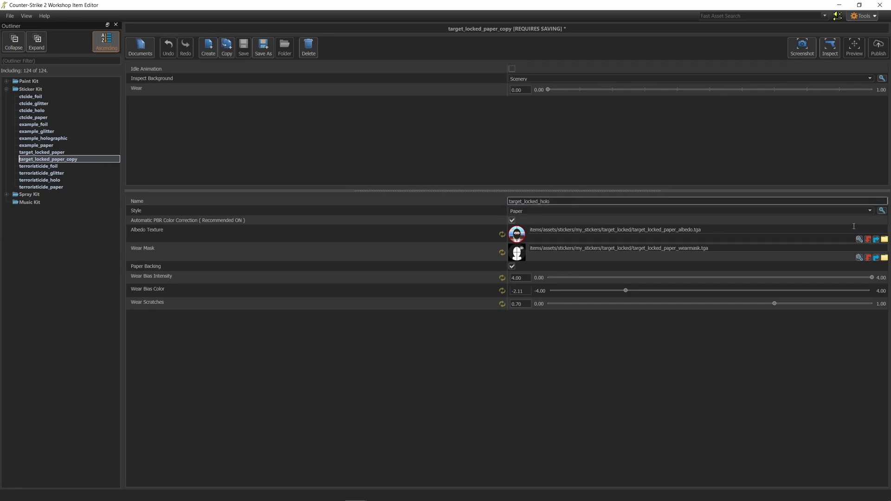
click(869, 211)
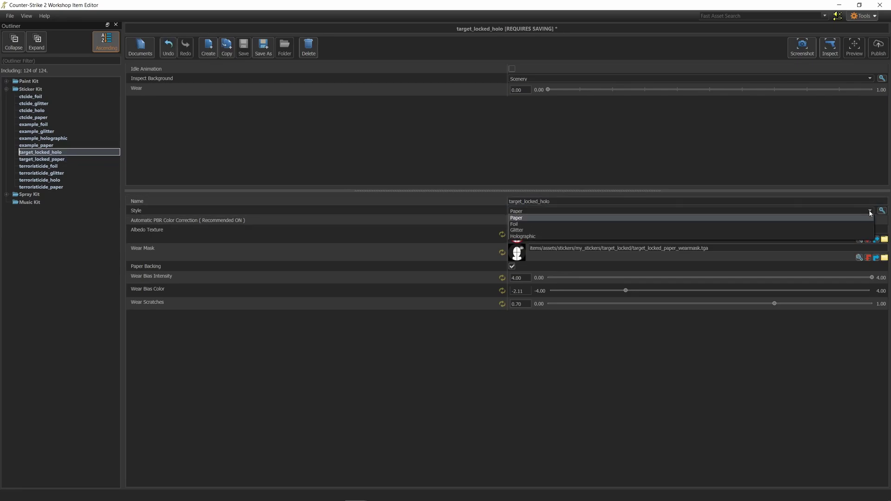
Make the sticker Holographic, with target_locked_holo_mask.tga as holo mask and target_locked_holo_spectrum.tga as spectrum
click(839, 236)
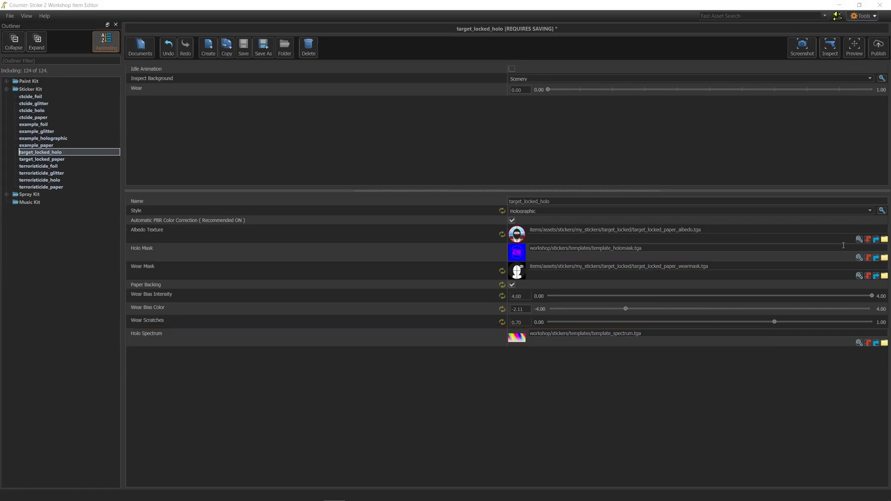
click(859, 258)
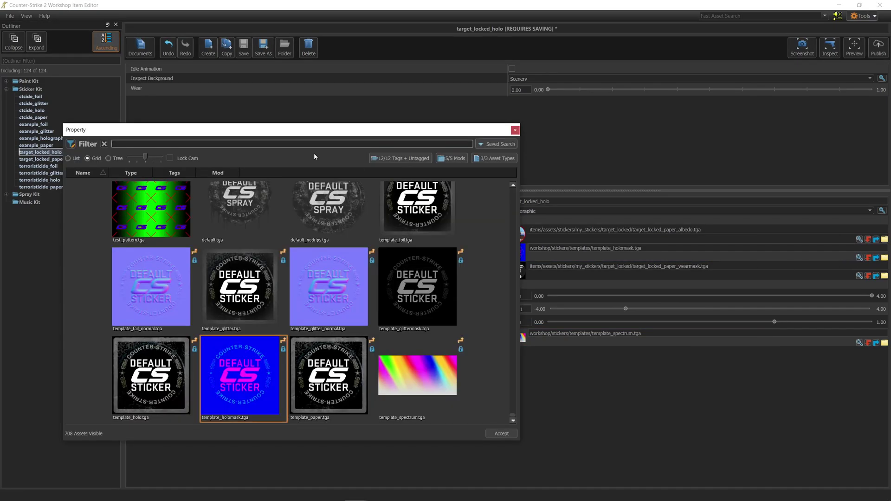
click(277, 145)
text(target )
text(holo)
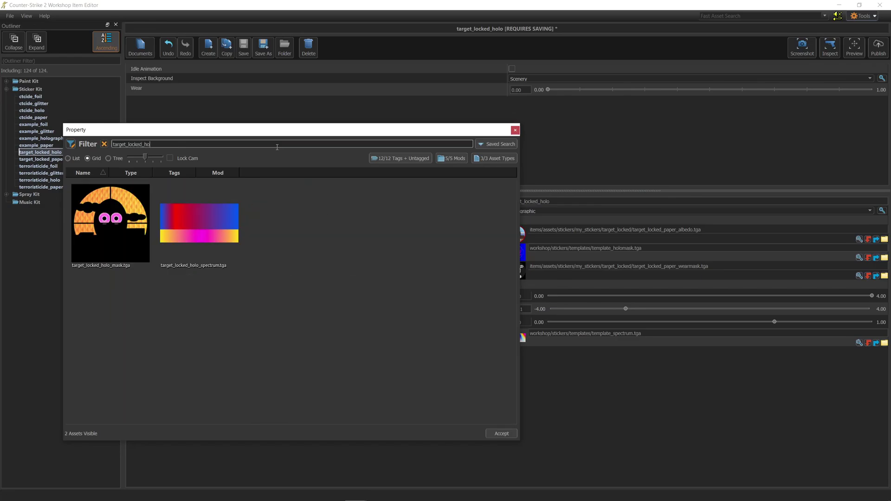
double_click(118, 217)
click(859, 343)
double_click(224, 223)
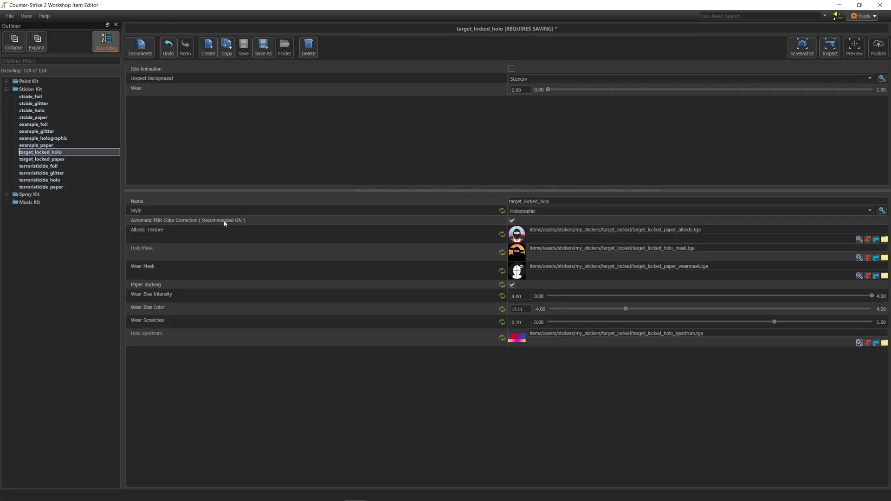
Start an in-game Inspect and point the save location to my_stickers/target_locked
click(821, 52)
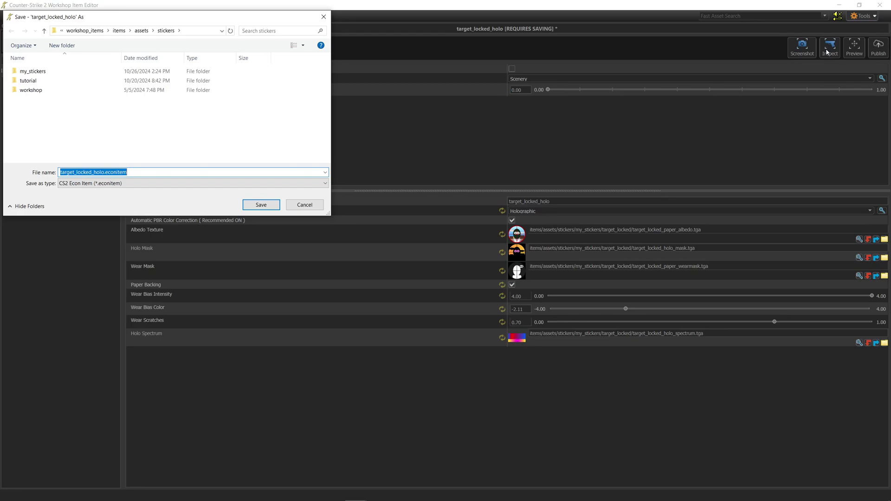
double_click(86, 71)
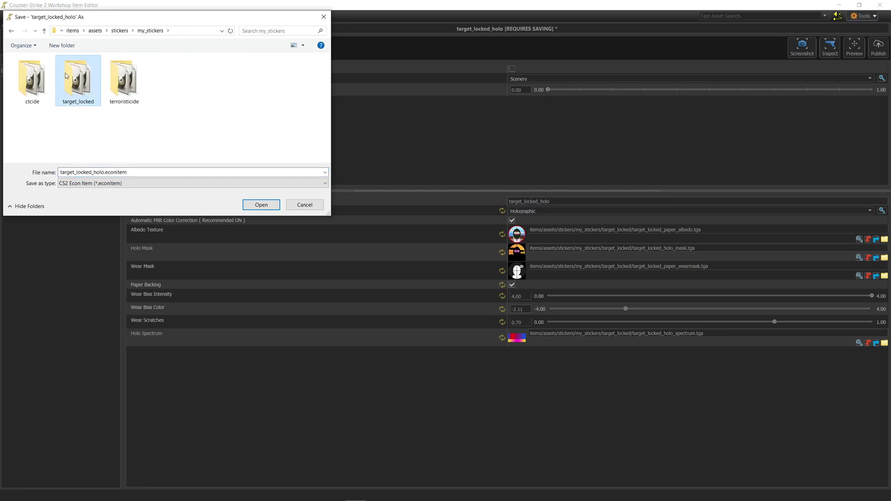
double_click(69, 76)
Save the target_locked_holo econitem so it opens in the Sticker | Workshop inspect view
click(261, 205)
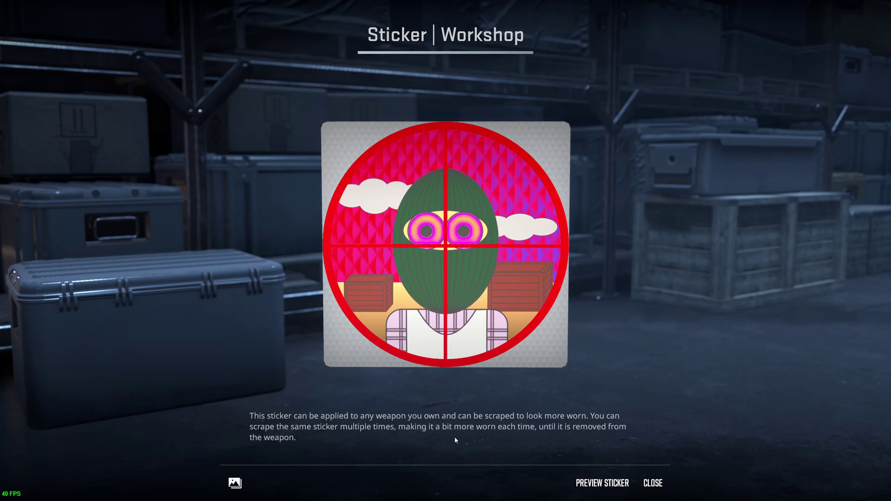
drag(455, 436, 417, 418)
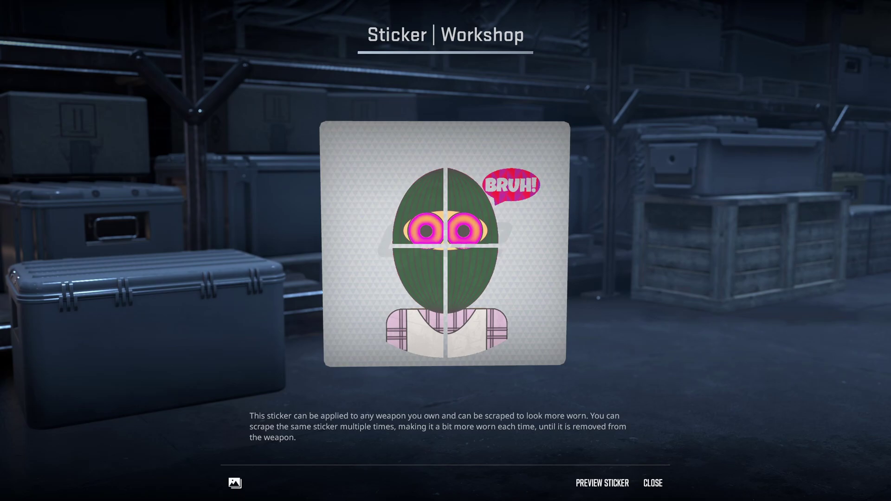